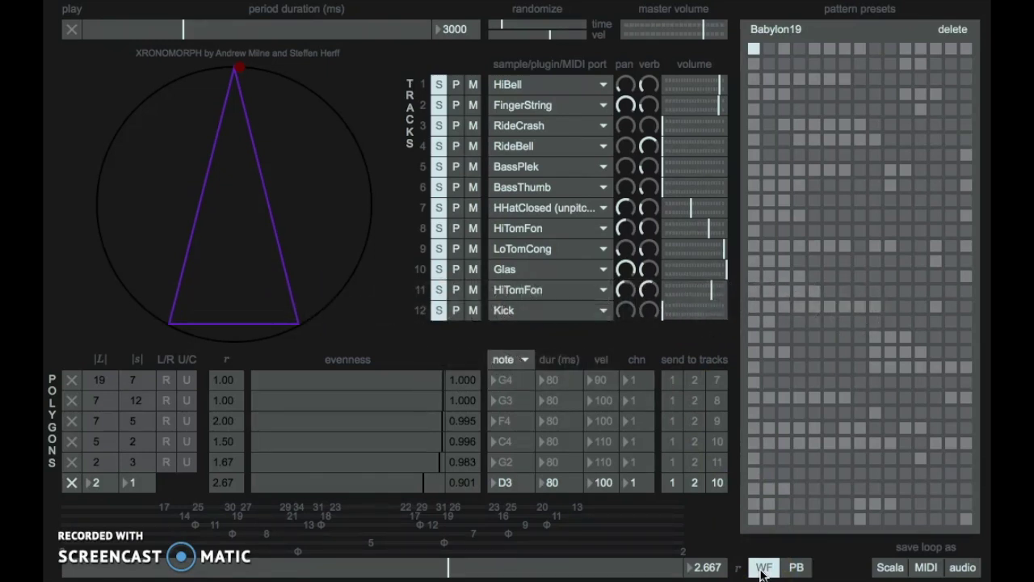
Start looping playback of the 2-large, 1-small triangle rhythm
click(78, 484)
click(72, 30)
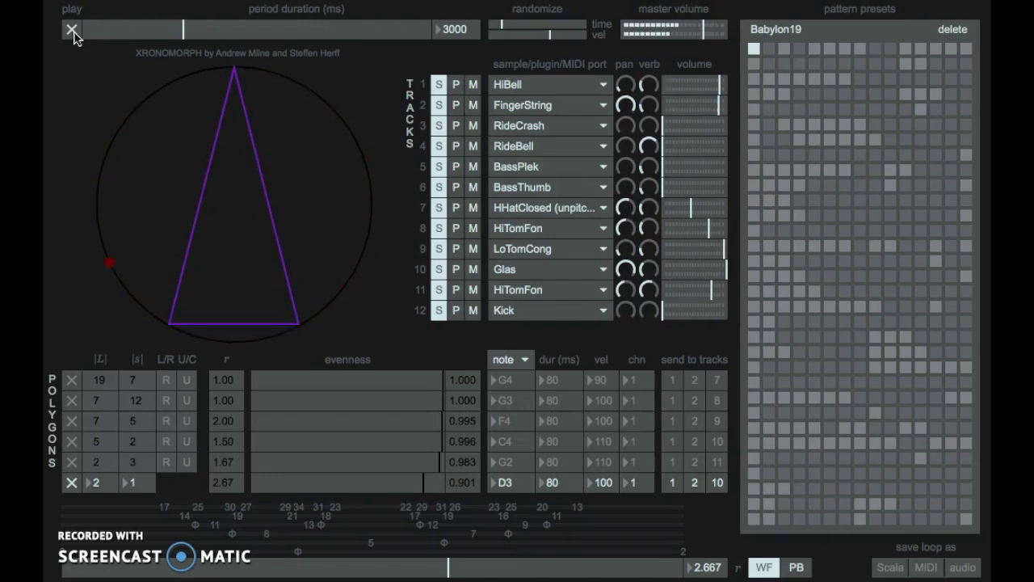
Stop playback and give the last level 5 small and 3 large steps
click(73, 33)
click(155, 396)
click(113, 492)
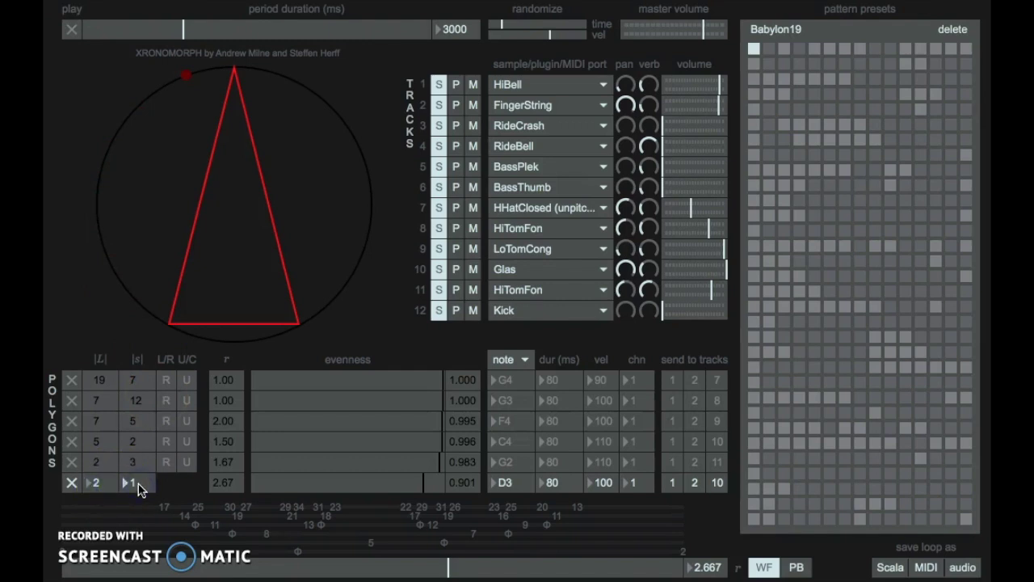
text(5)
key(Return)
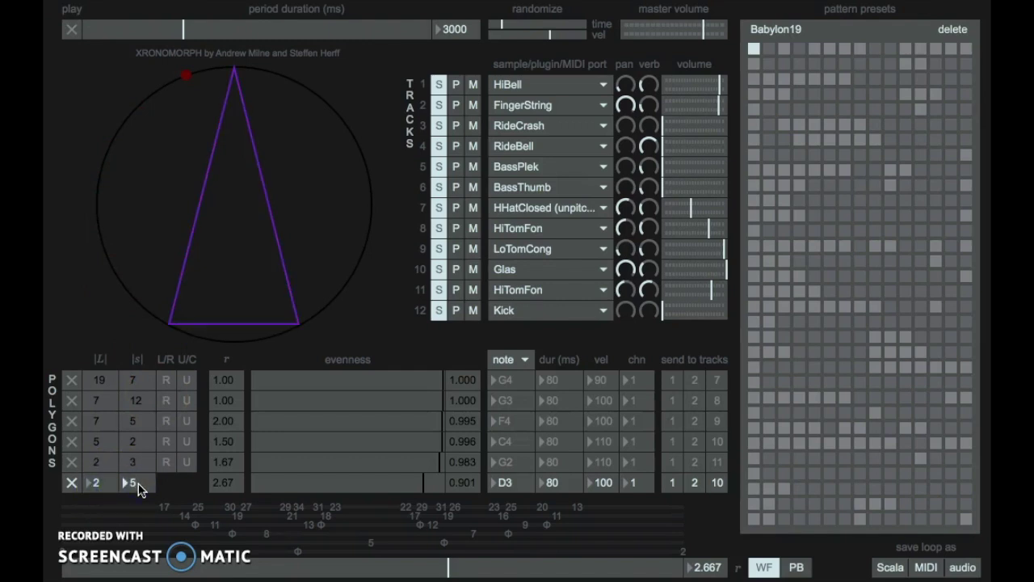
click(102, 489)
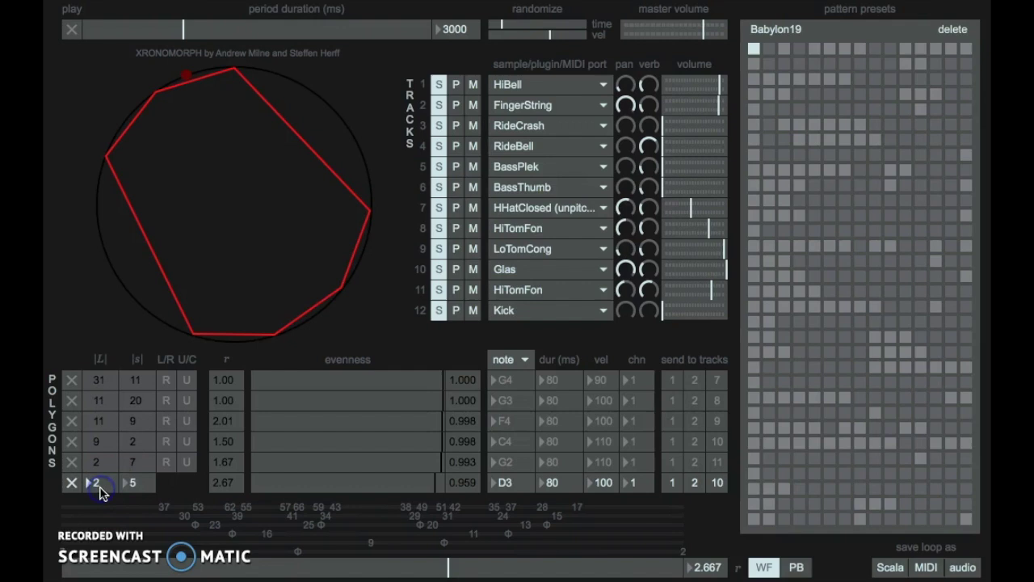
text(3)
key(Return)
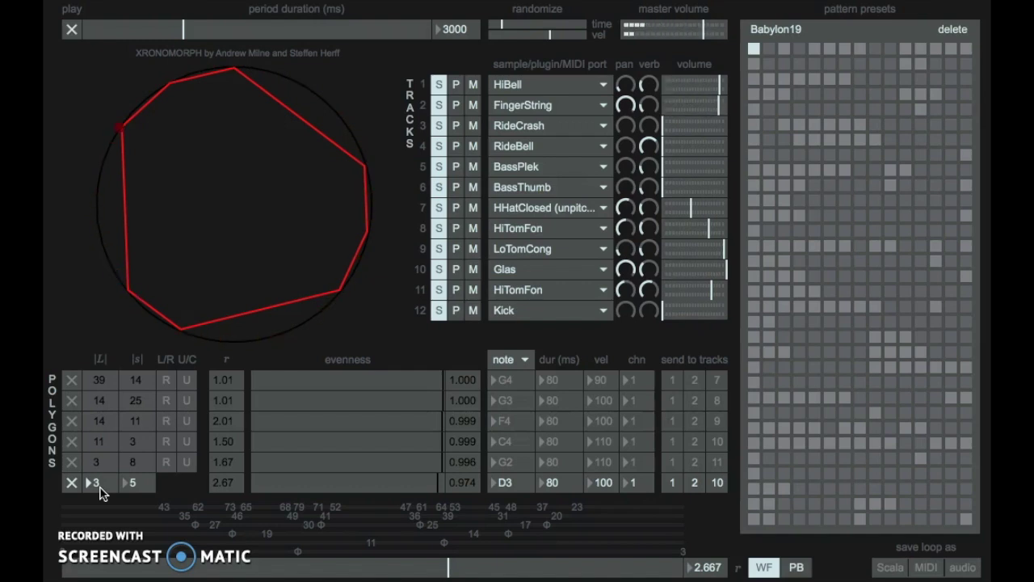
Sweep the ratio slider from 1.000 up to INF and reduce the last level to 2 large steps
click(113, 492)
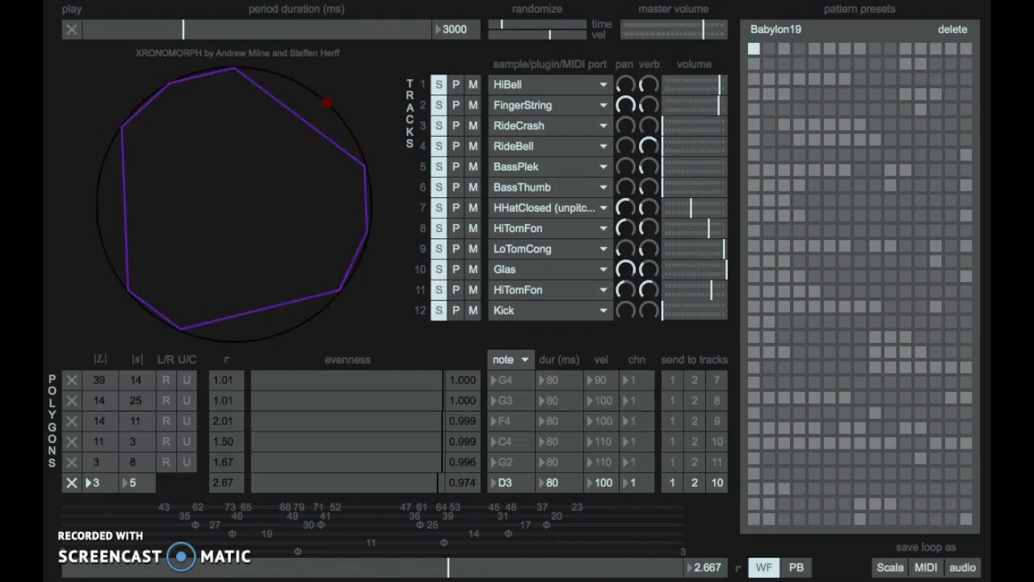
click(447, 559)
click(449, 566)
drag(448, 566, 63, 572)
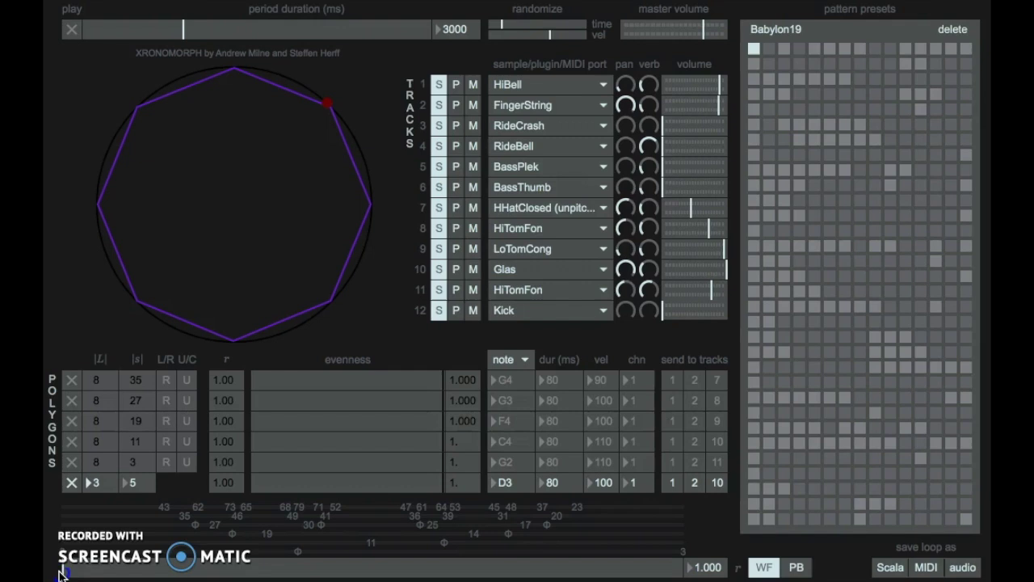
click(710, 566)
drag(64, 570, 682, 571)
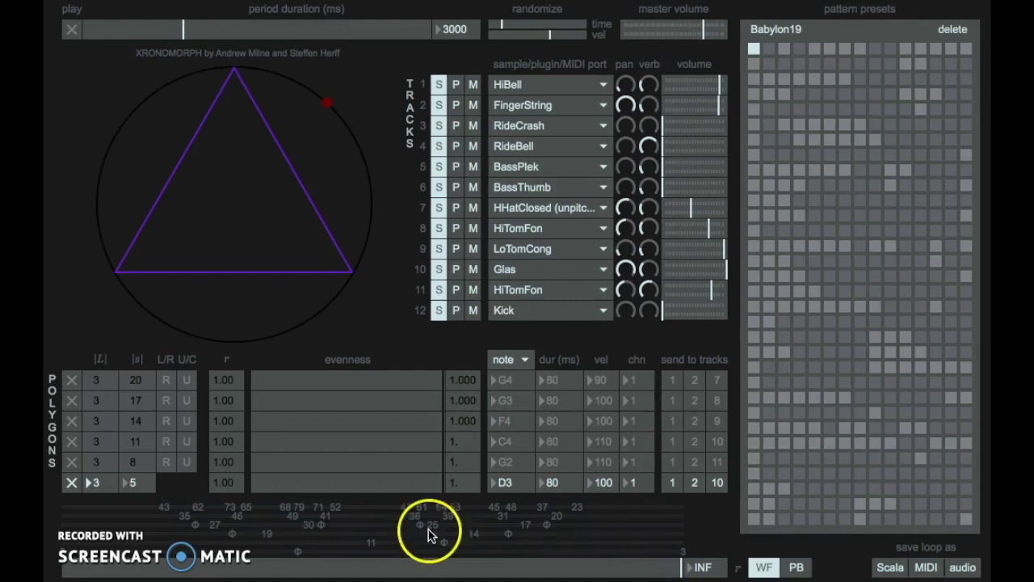
mouse_move(94, 482)
mouse_down()
mouse_move(105, 493)
mouse_move(131, 485)
mouse_up()
Reduce the last level to 1 small step and set the ratio to 2.667
click(242, 468)
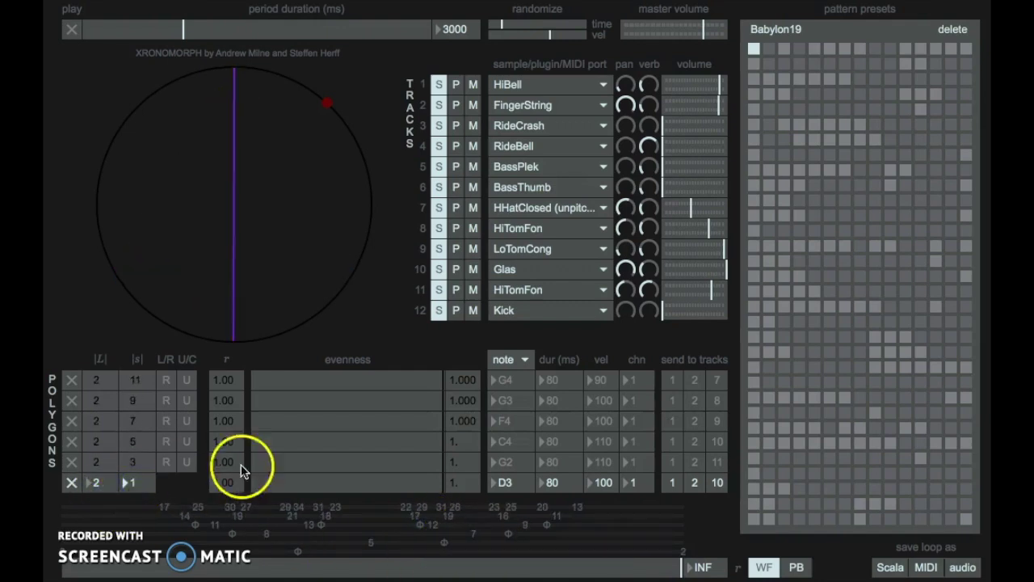
click(451, 521)
click(244, 511)
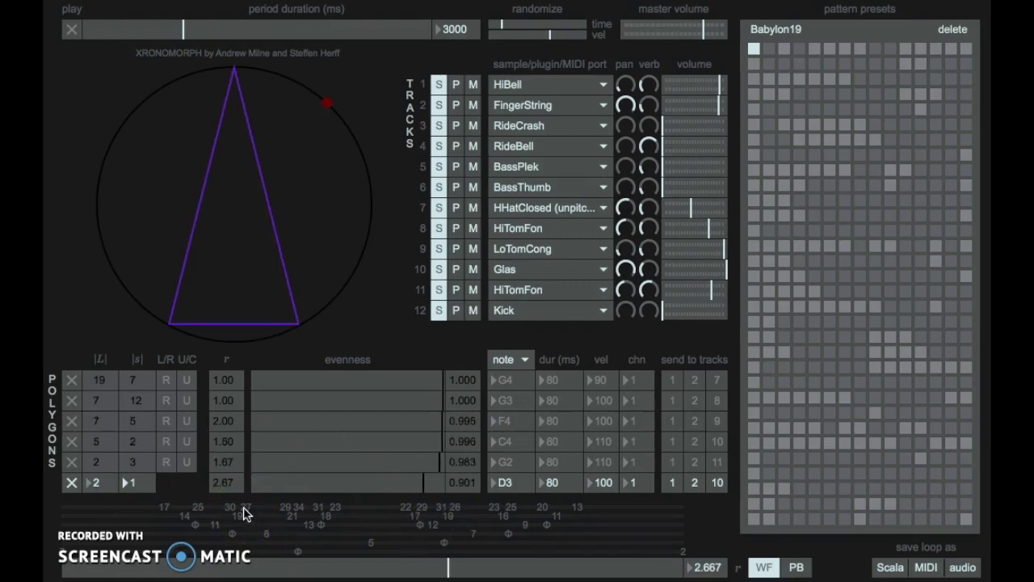
Toggle the triangle and pentagon levels off and on, leaving both enabled
click(71, 485)
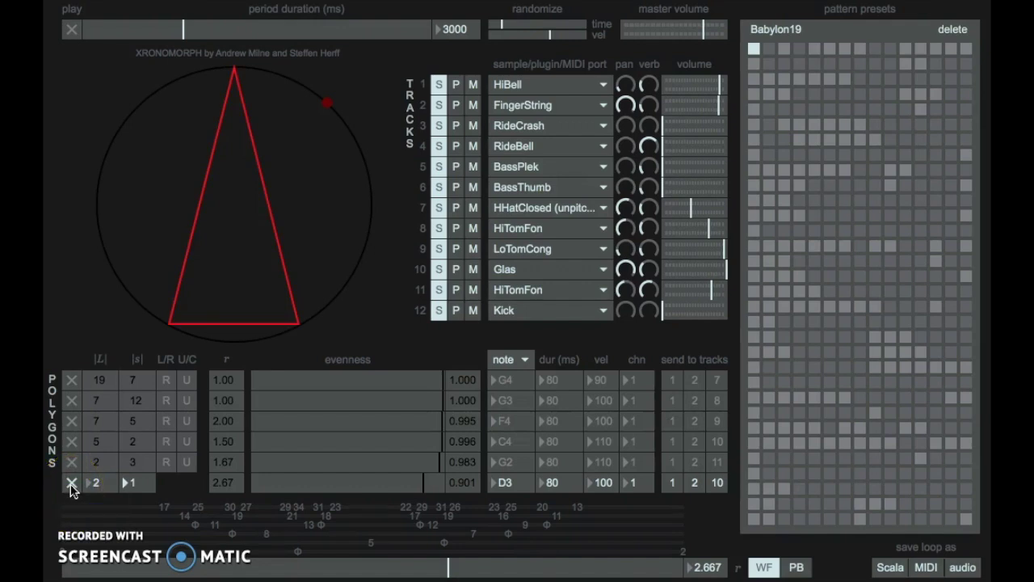
click(72, 479)
click(71, 462)
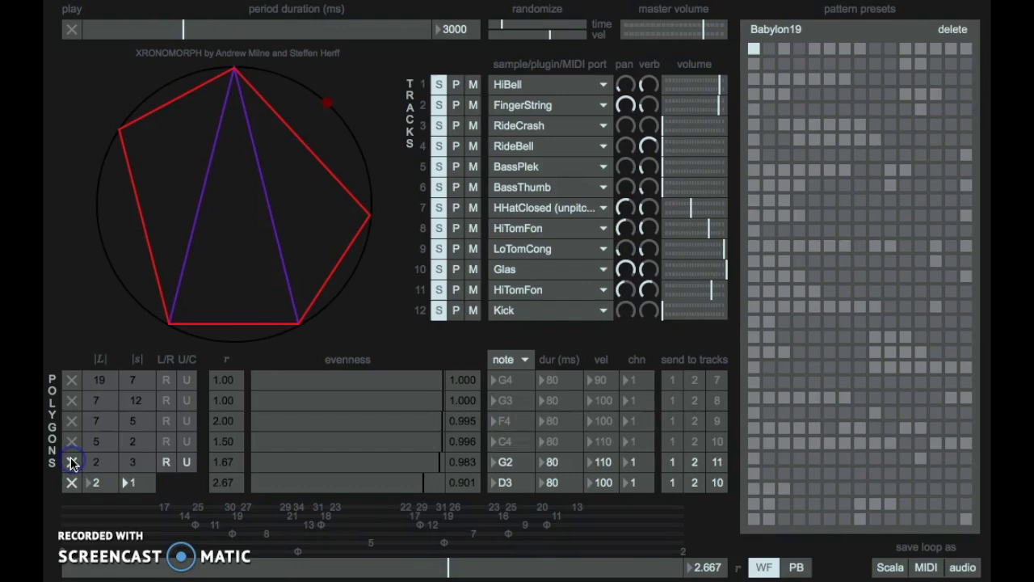
click(71, 462)
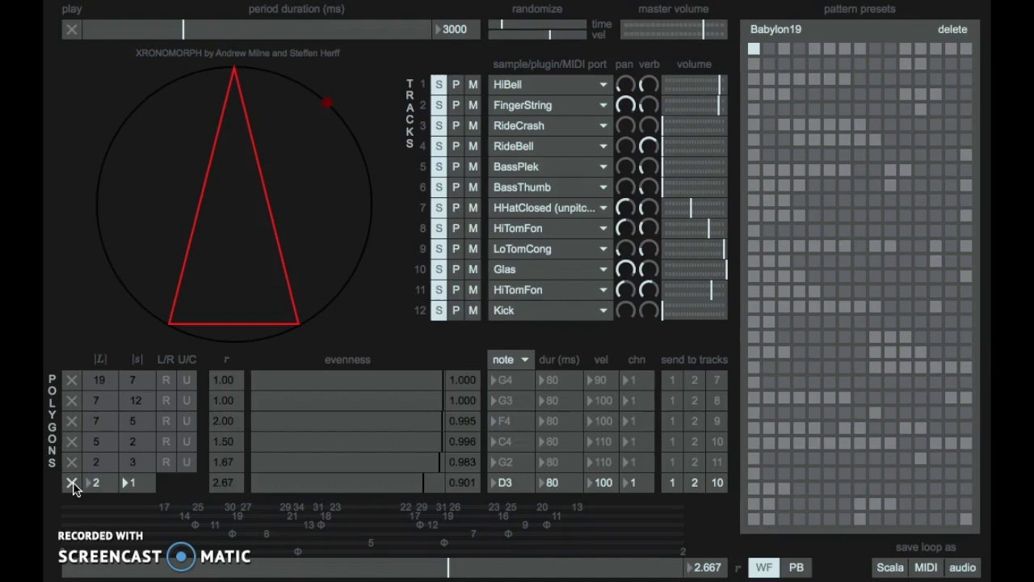
click(71, 483)
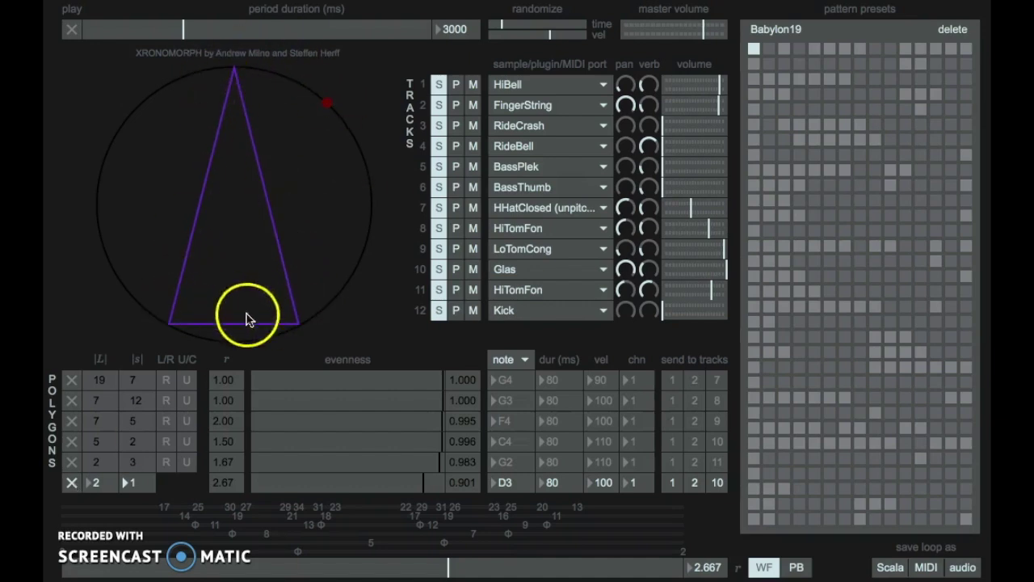
click(72, 464)
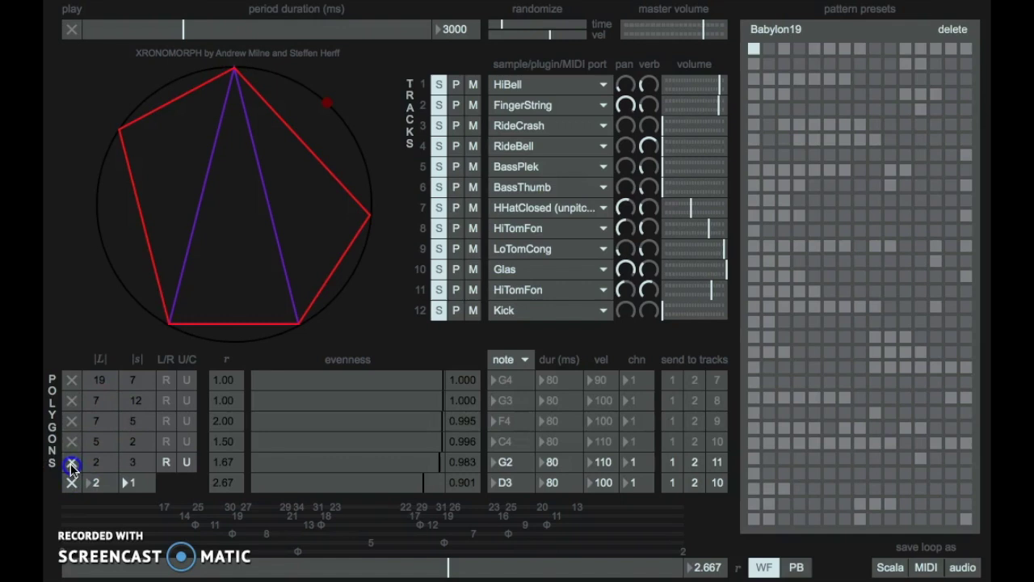
click(71, 464)
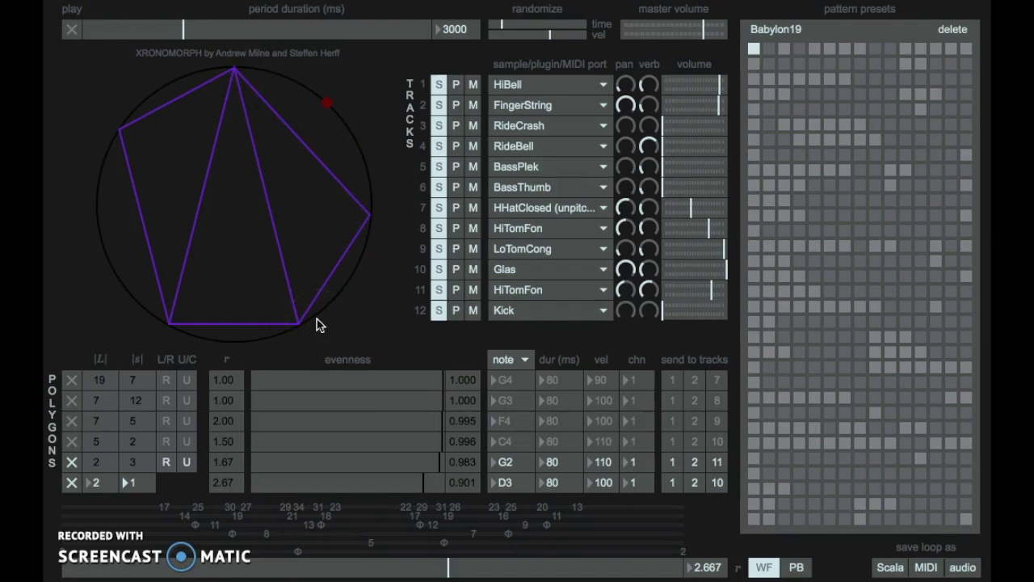
click(292, 461)
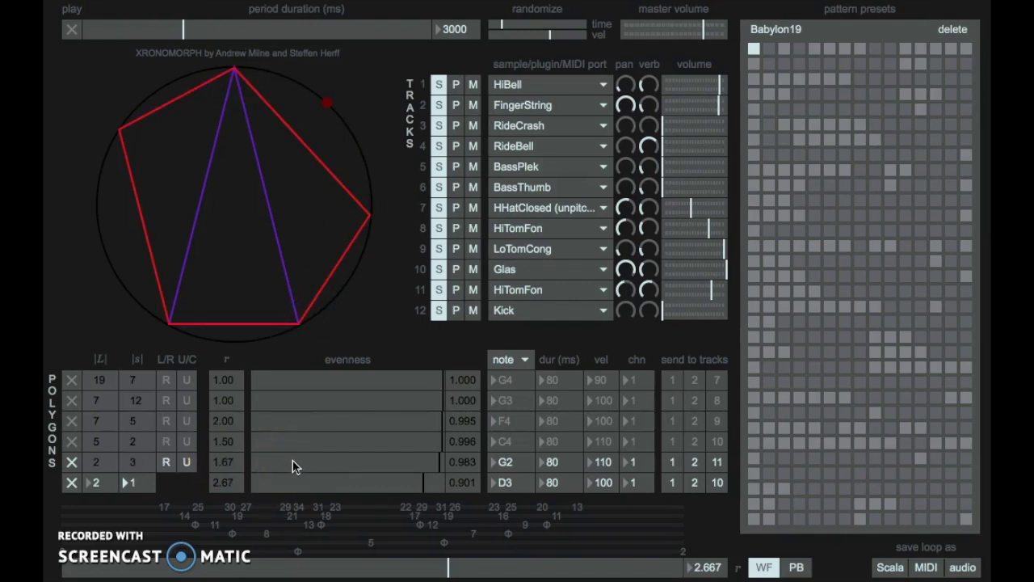
click(90, 451)
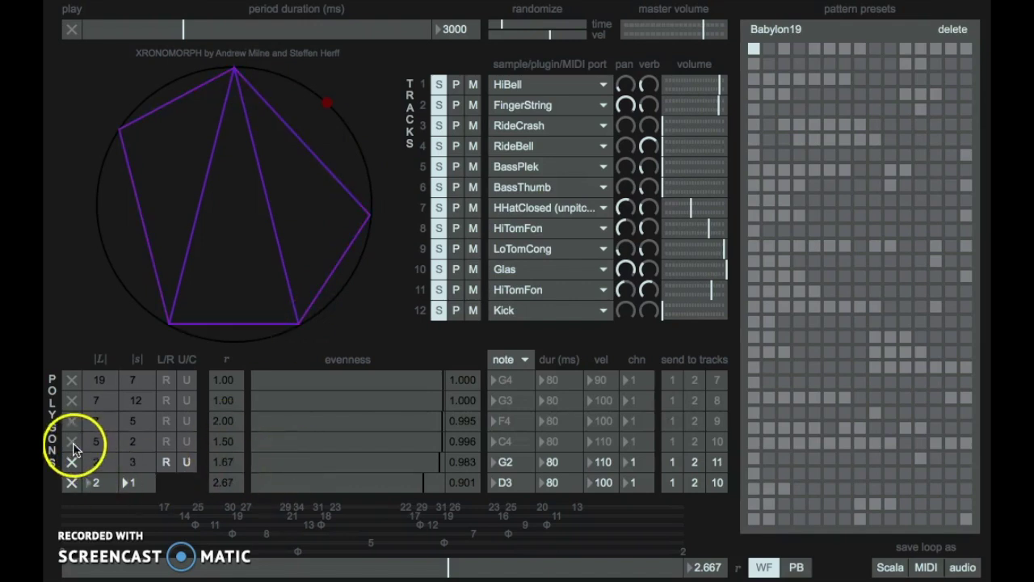
Enable the fourth (heptagon), third and second polygon levels
click(72, 444)
click(284, 462)
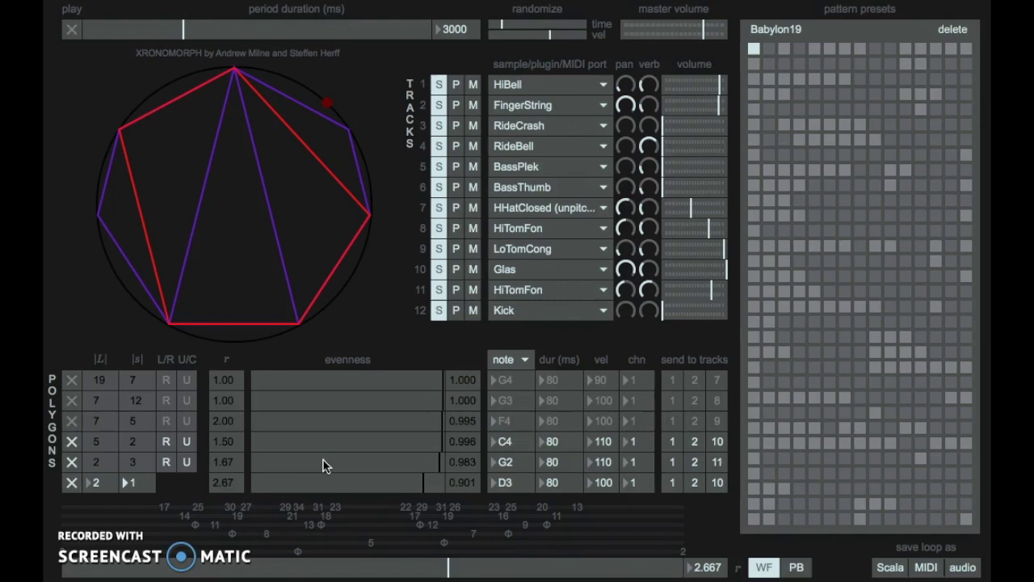
mouse_move(265, 88)
mouse_down()
mouse_move(344, 135)
mouse_move(362, 234)
mouse_move(313, 323)
mouse_up()
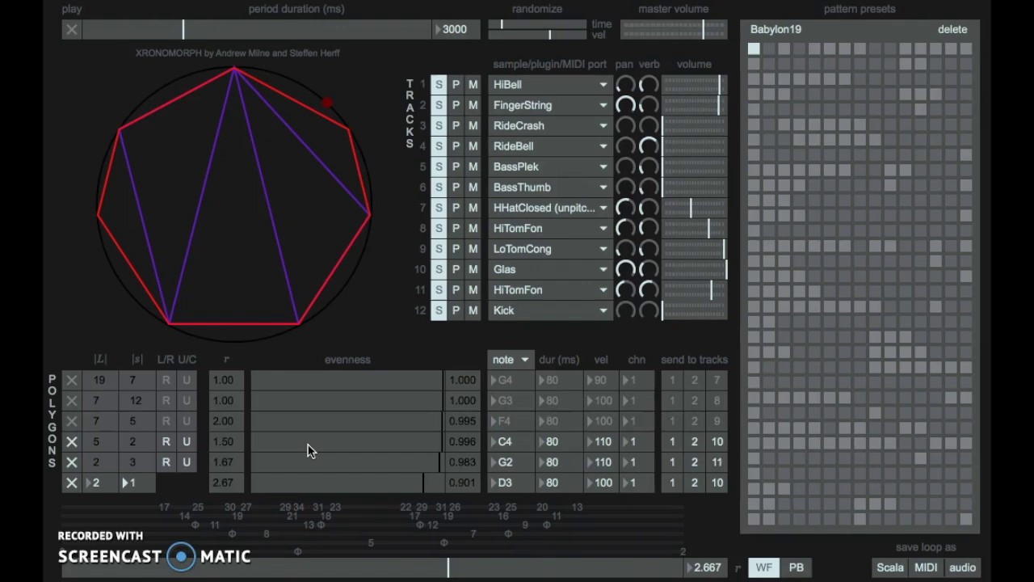
click(71, 421)
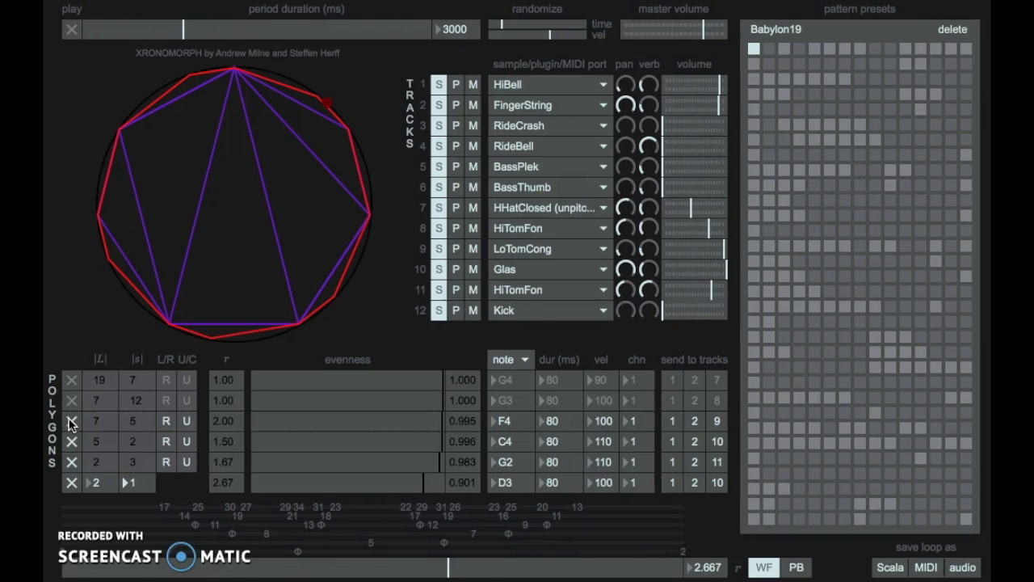
click(72, 402)
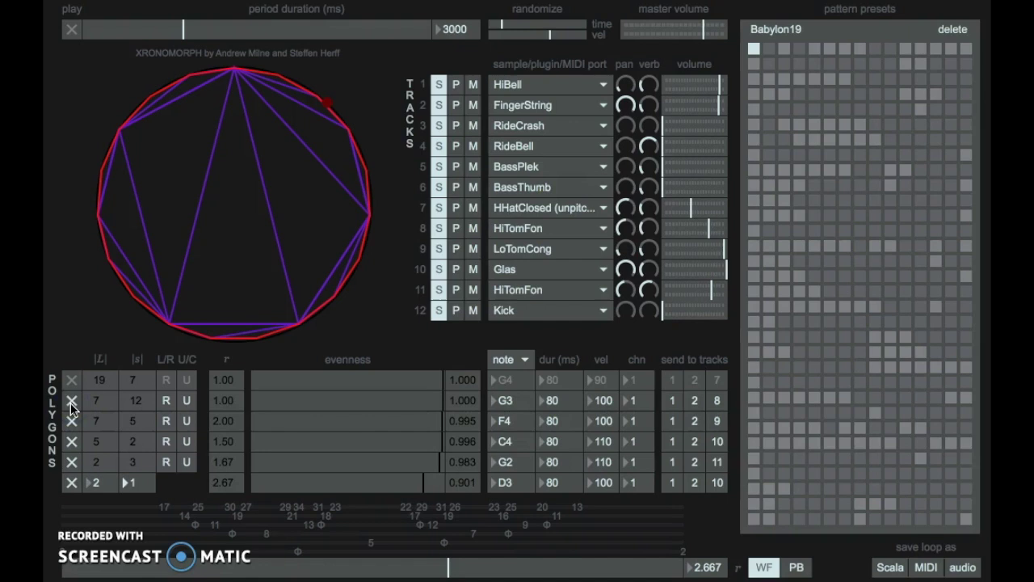
Play the rhythm, switch off polygon levels 3–6 to leave only 7/12, then stop
key(space)
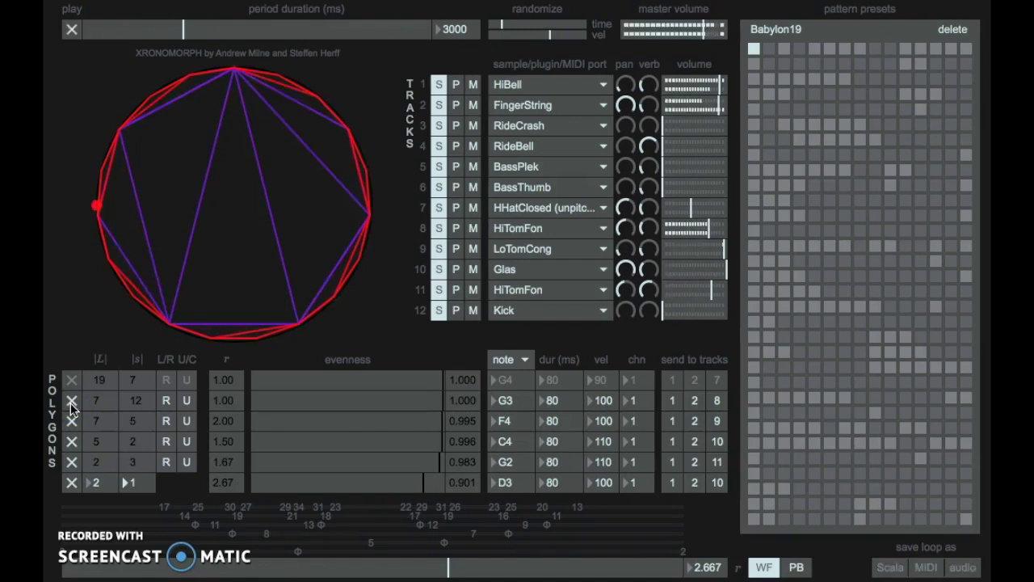
click(71, 455)
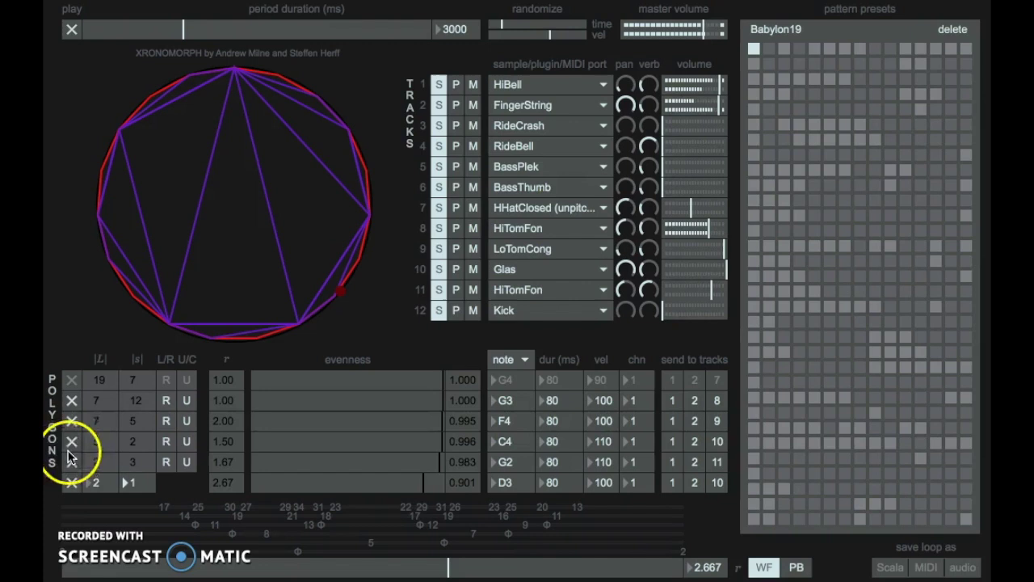
click(70, 482)
click(71, 421)
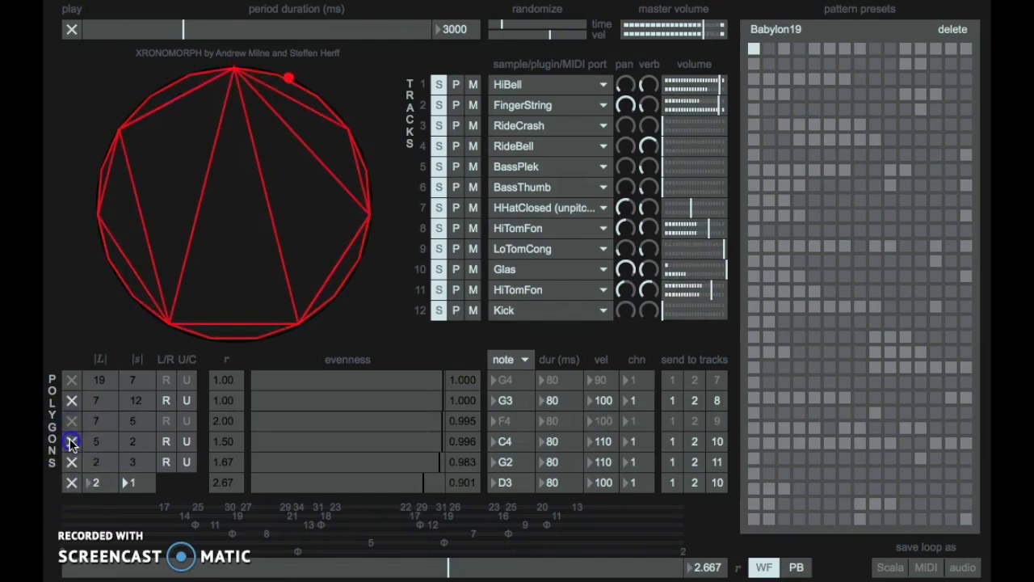
click(71, 442)
click(71, 461)
click(71, 483)
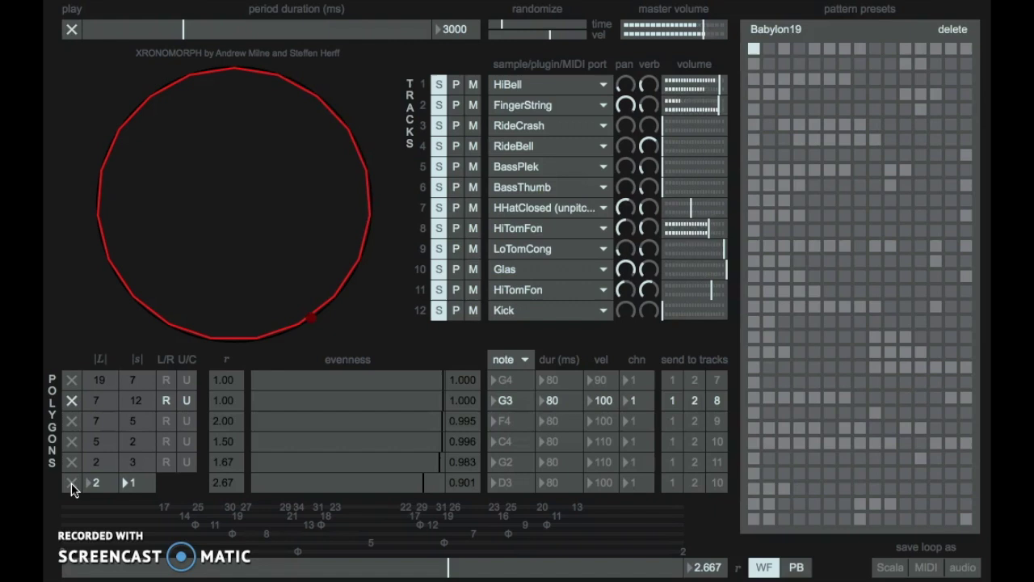
key(space)
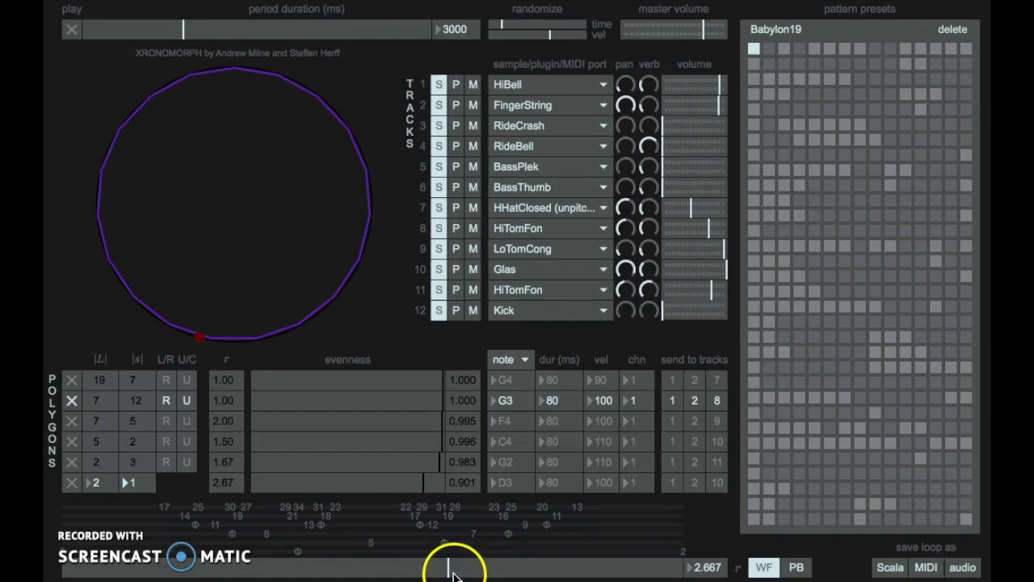
Switch polygon levels 6, 3, 4, 5 and 1 back on
click(70, 484)
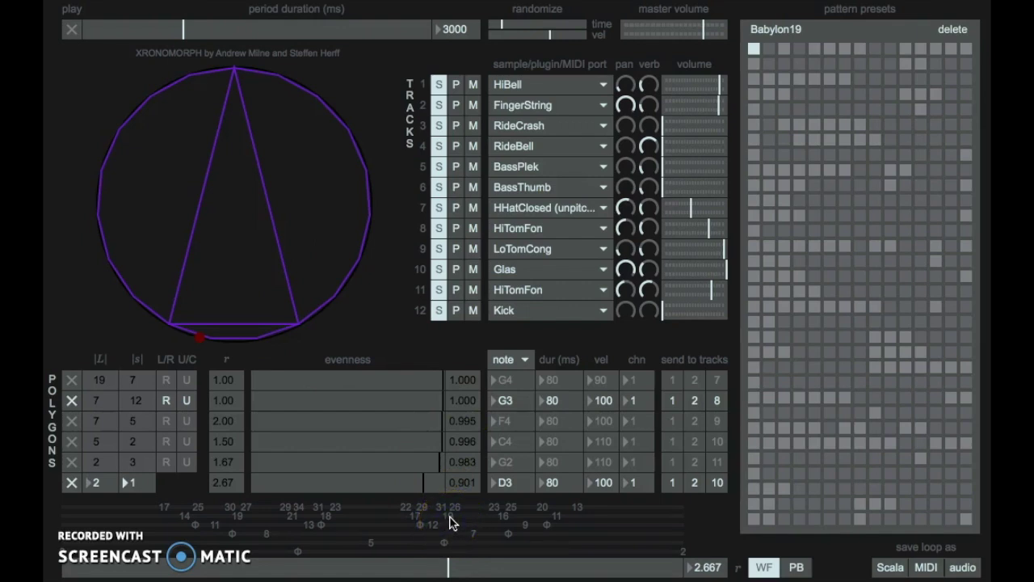
mouse_move(137, 404)
mouse_down()
mouse_move(215, 99)
mouse_move(112, 189)
mouse_up()
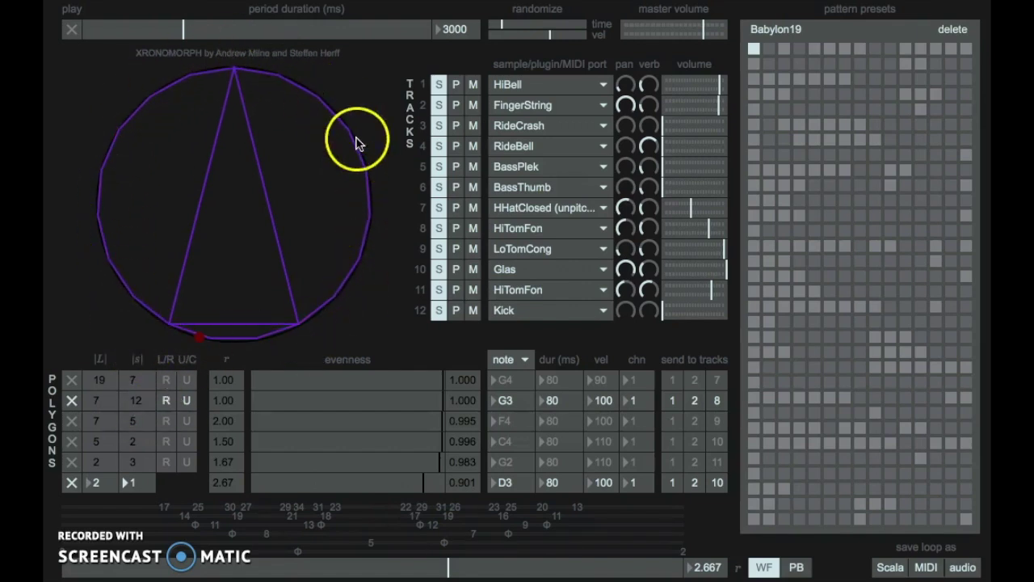
click(71, 420)
click(72, 441)
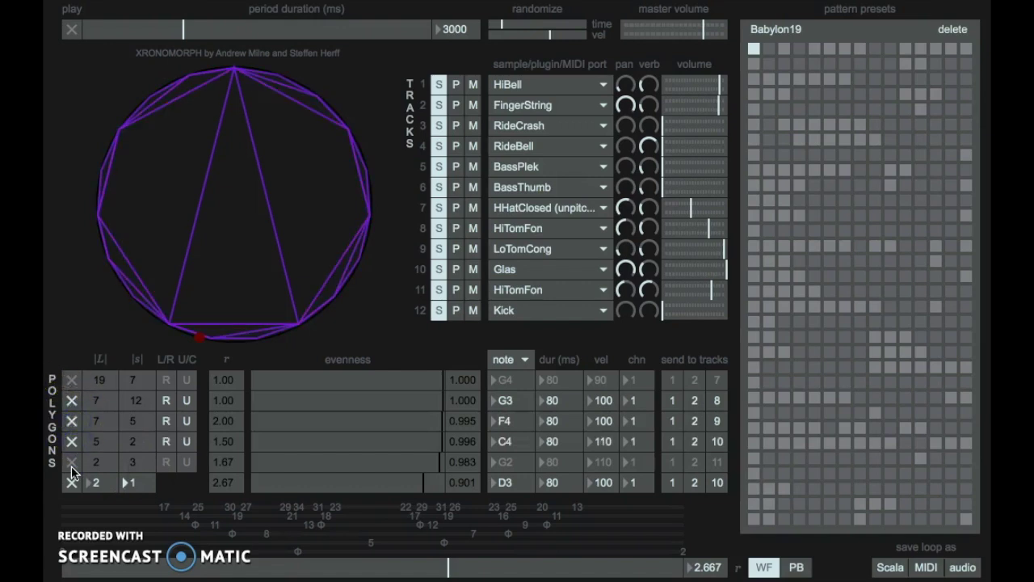
click(71, 464)
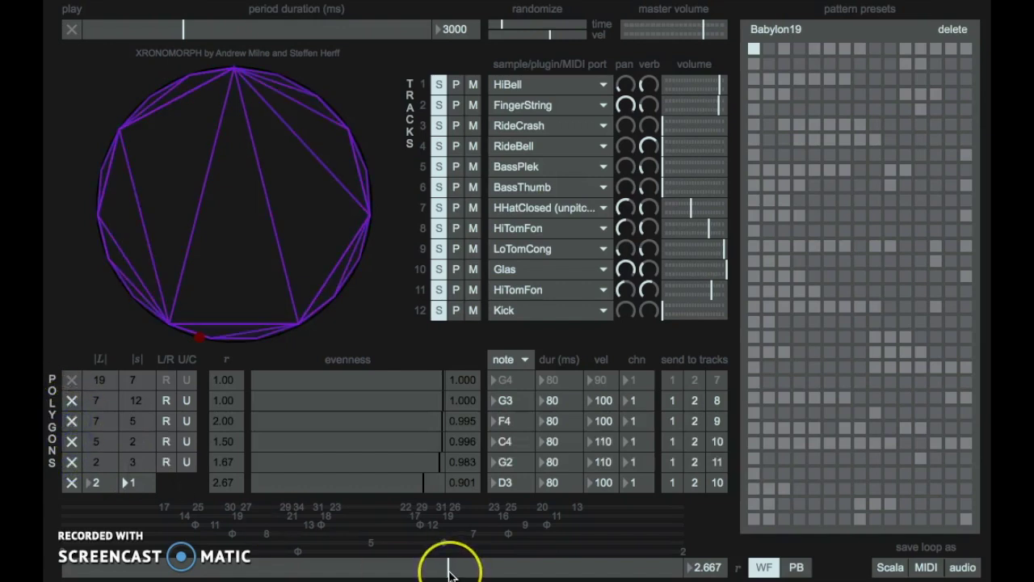
drag(449, 574, 467, 573)
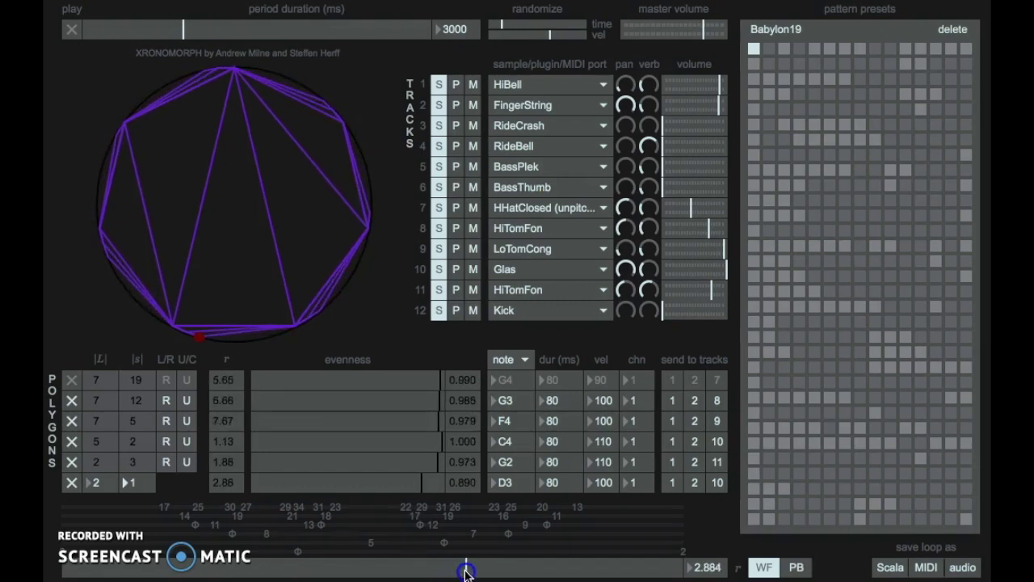
click(72, 402)
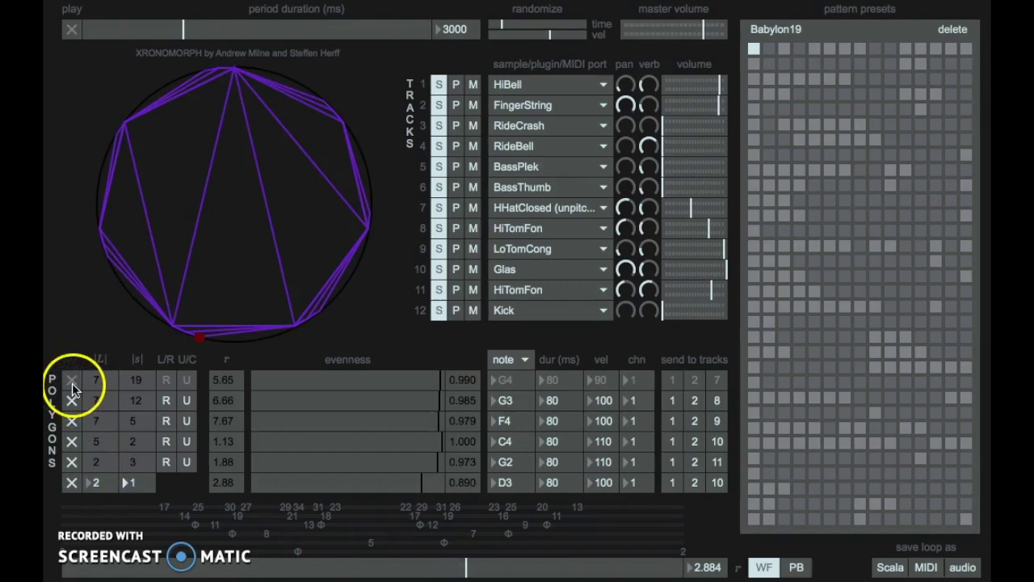
click(72, 383)
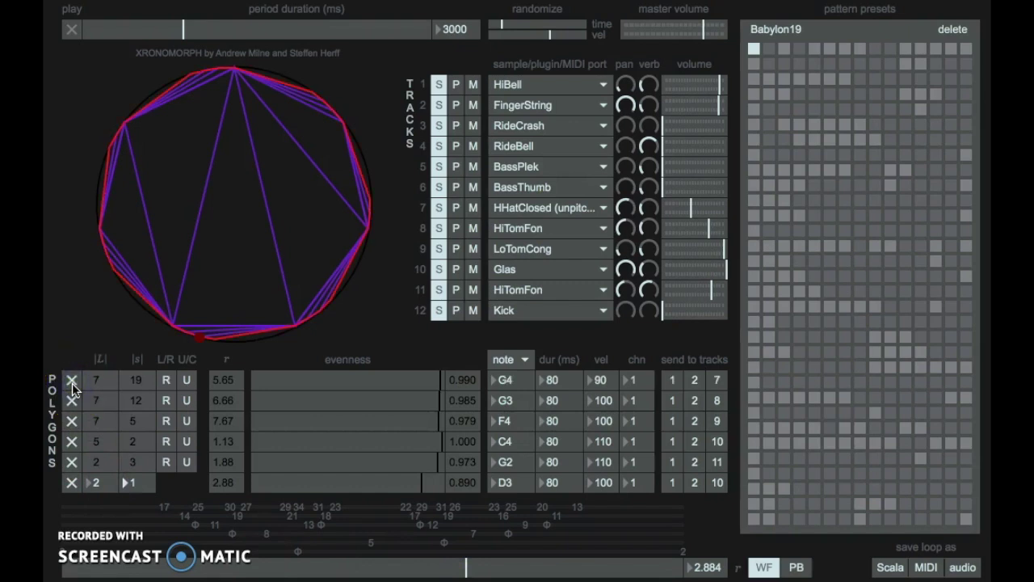
Play the full hierarchy while moving the ratio to 3.000, then down to about 2.509
key(space)
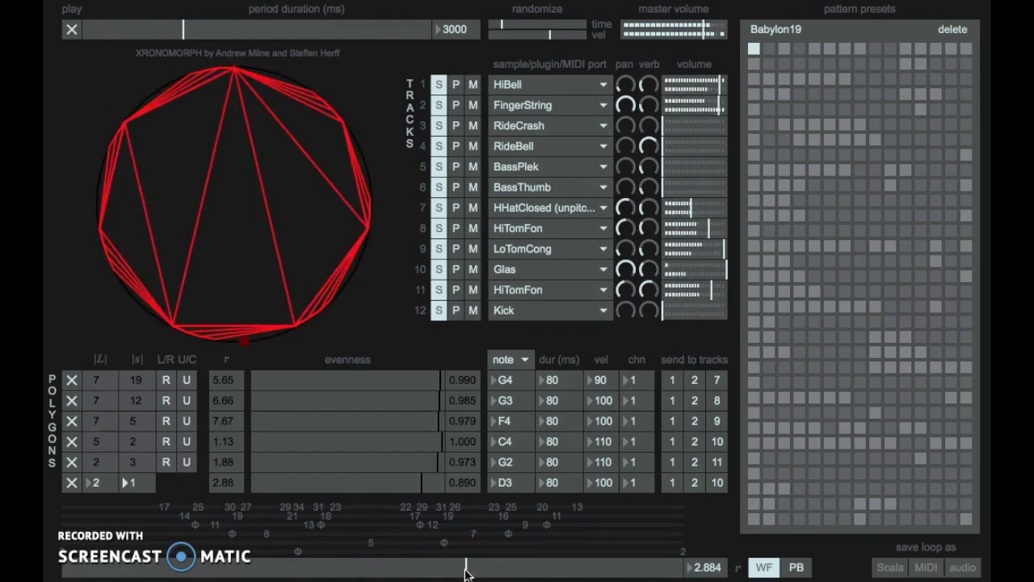
click(466, 566)
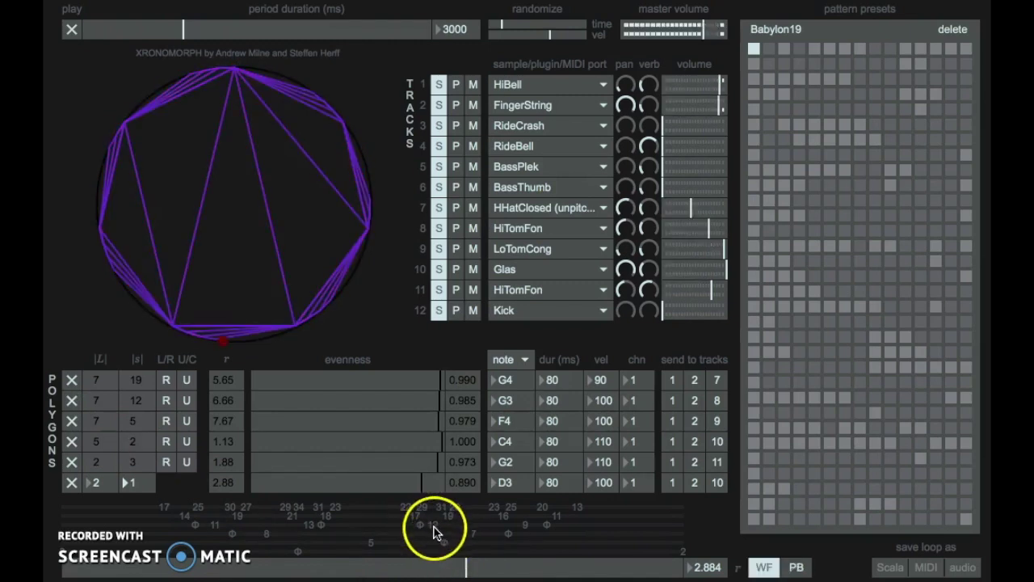
drag(443, 540, 475, 541)
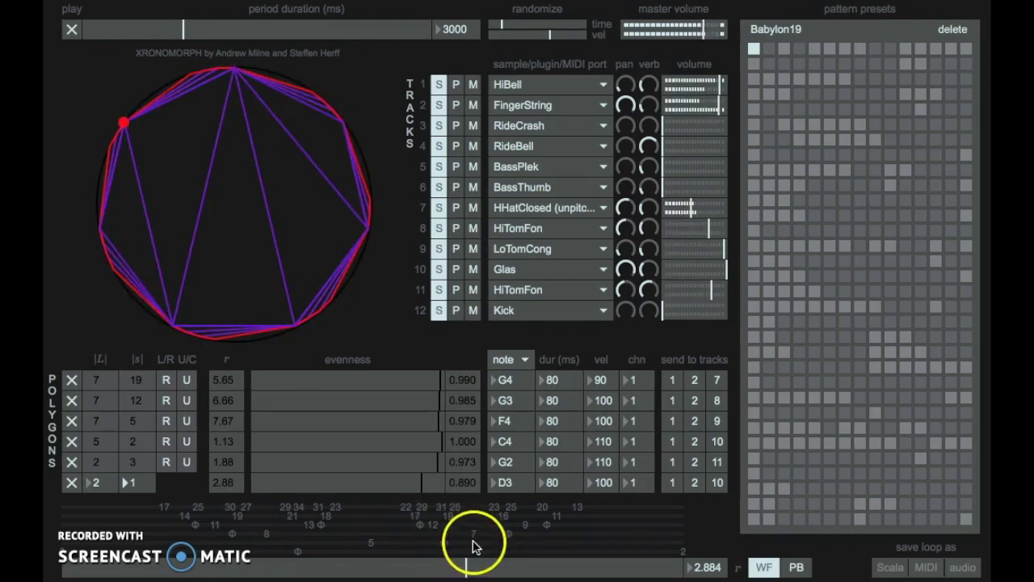
click(474, 567)
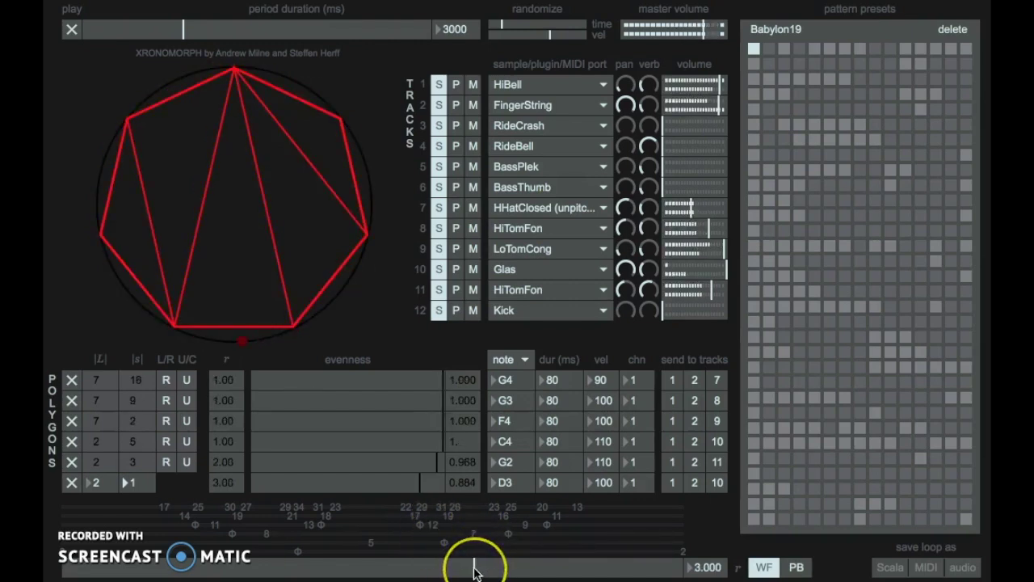
drag(475, 570, 434, 571)
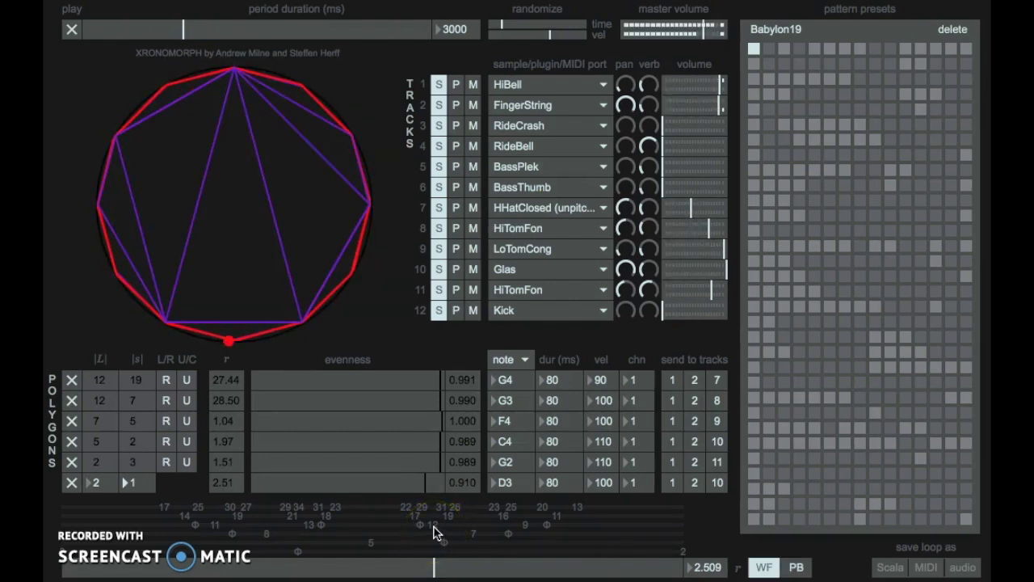
Set the ratio to exactly 2.500 and stop playback
click(434, 531)
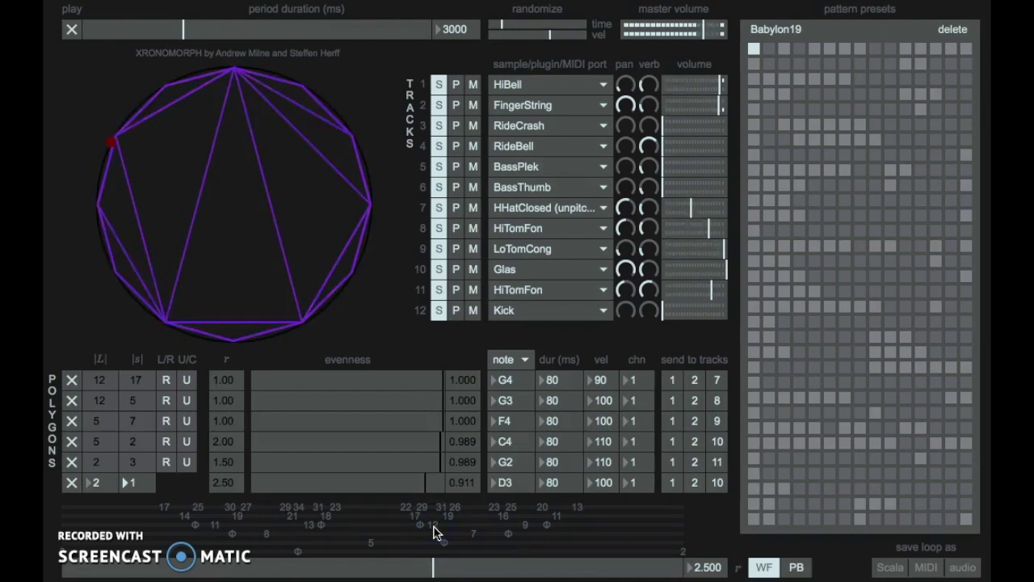
key(space)
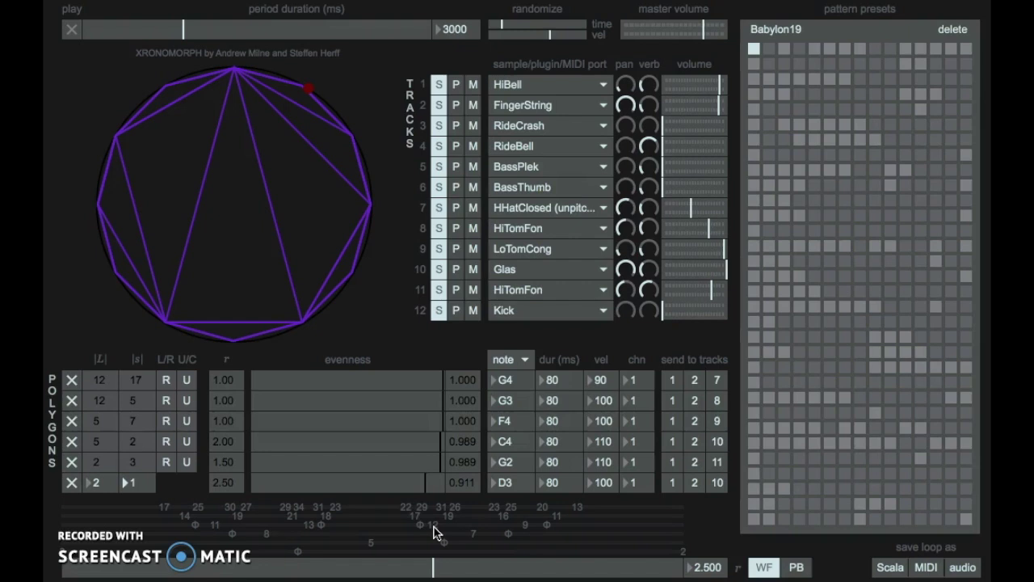
click(424, 525)
Highlight the triangle, pentagon, heptagon and twelve-gon levels in the circle, ending on the triangle
click(320, 484)
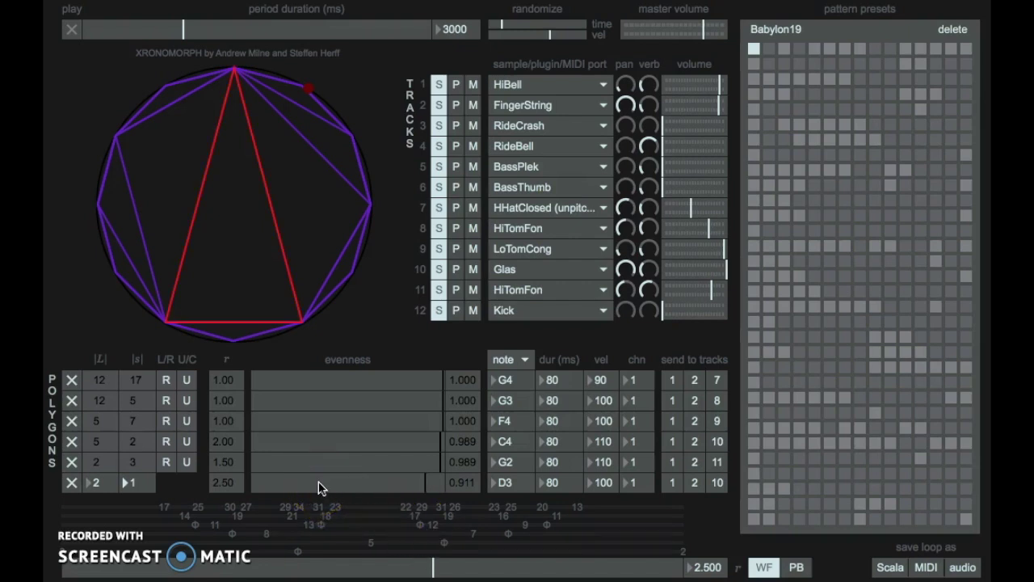
click(312, 465)
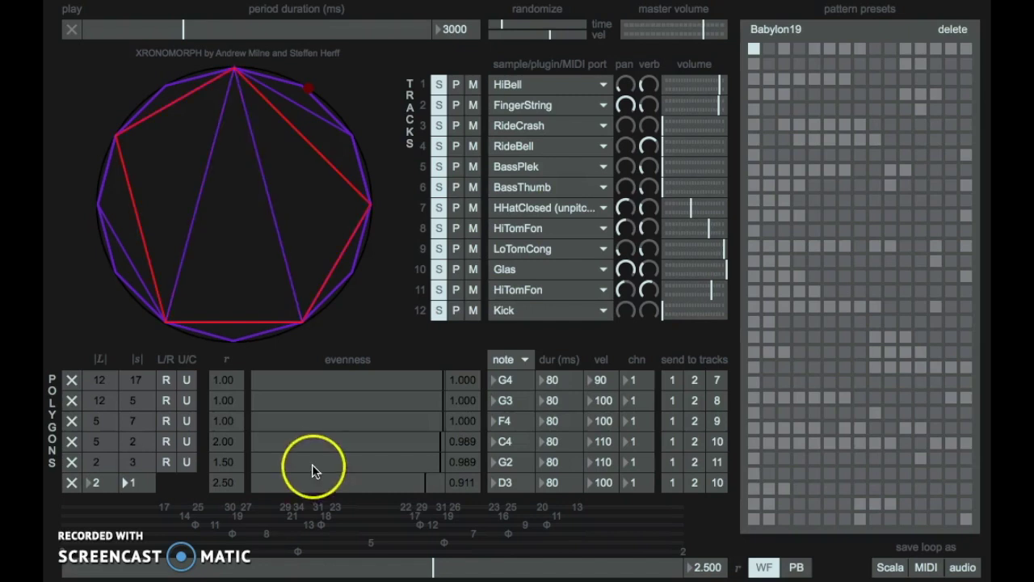
click(308, 447)
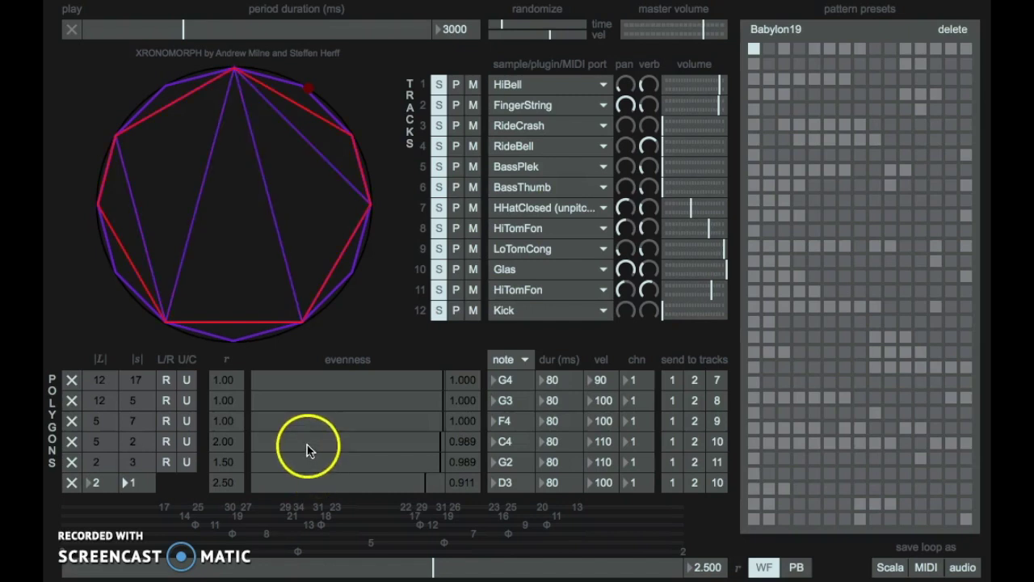
click(303, 424)
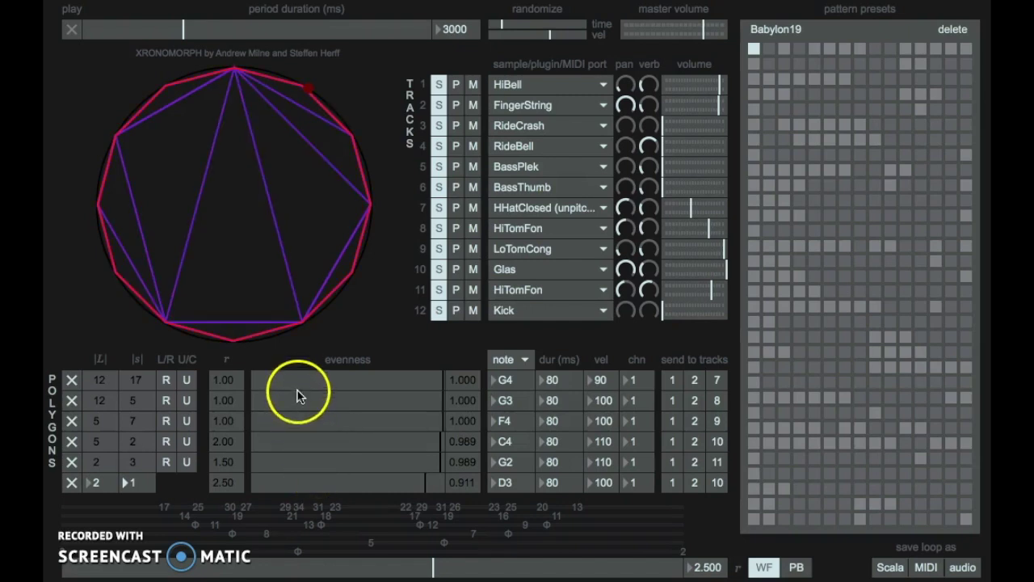
click(295, 491)
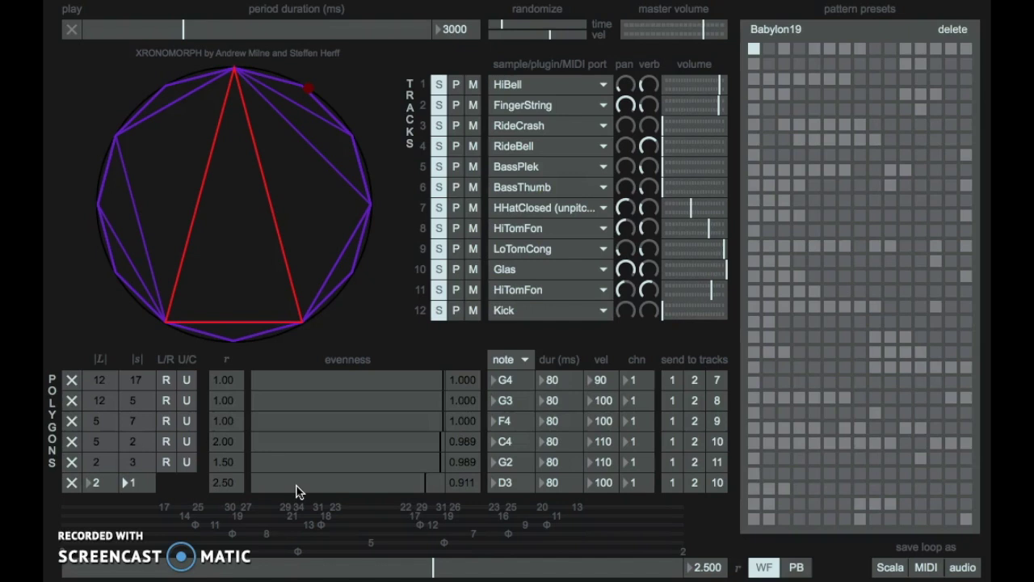
Switch off the 5/2, 5/7, 12/5 and 12/17 levels and make the 2/3 level complementary
click(71, 442)
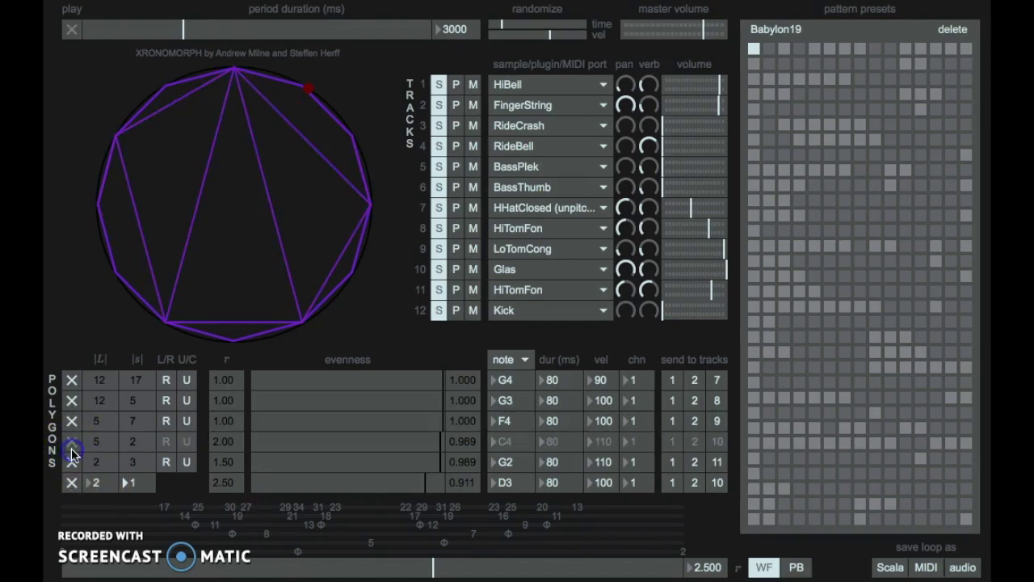
click(72, 421)
click(71, 400)
click(71, 380)
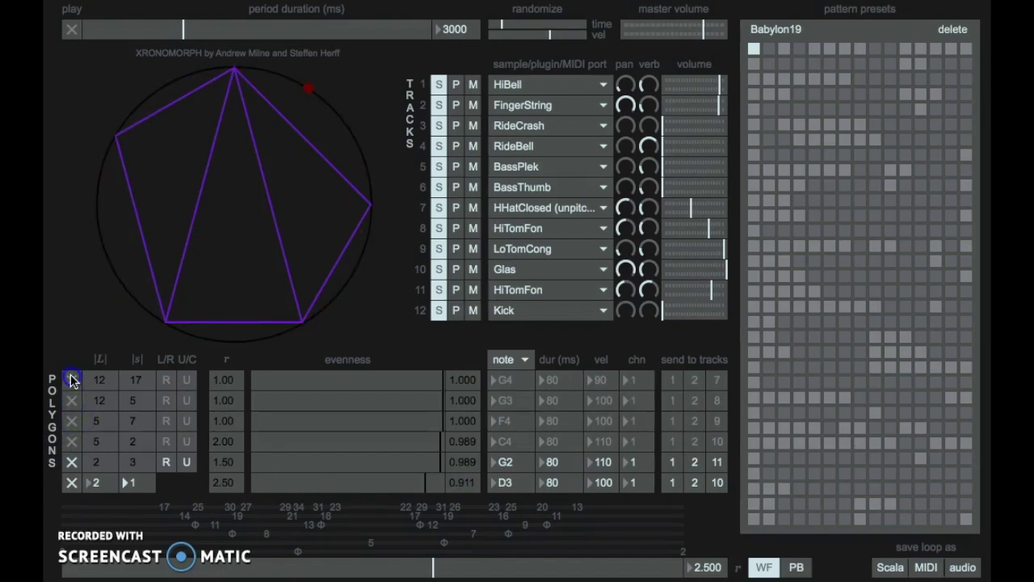
click(170, 461)
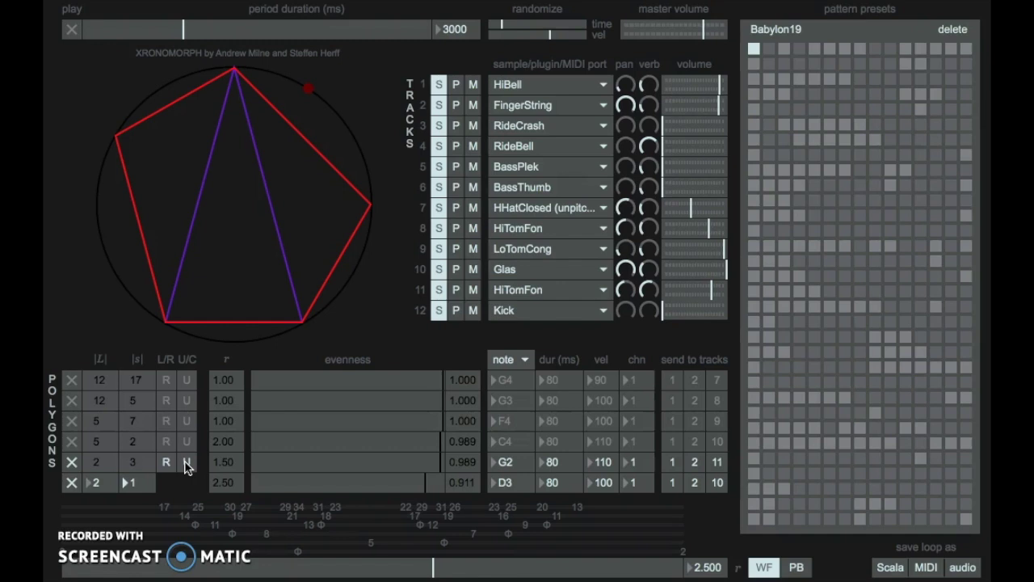
click(185, 464)
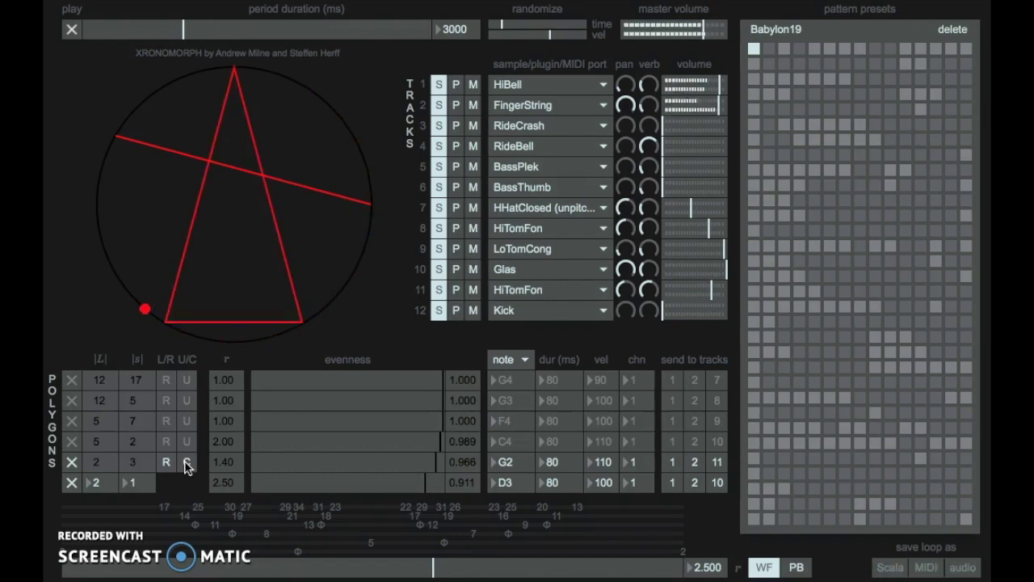
Re-enable the 5/2, 5/7, 12/5 and 12/17 levels, making the first three complementary
click(71, 441)
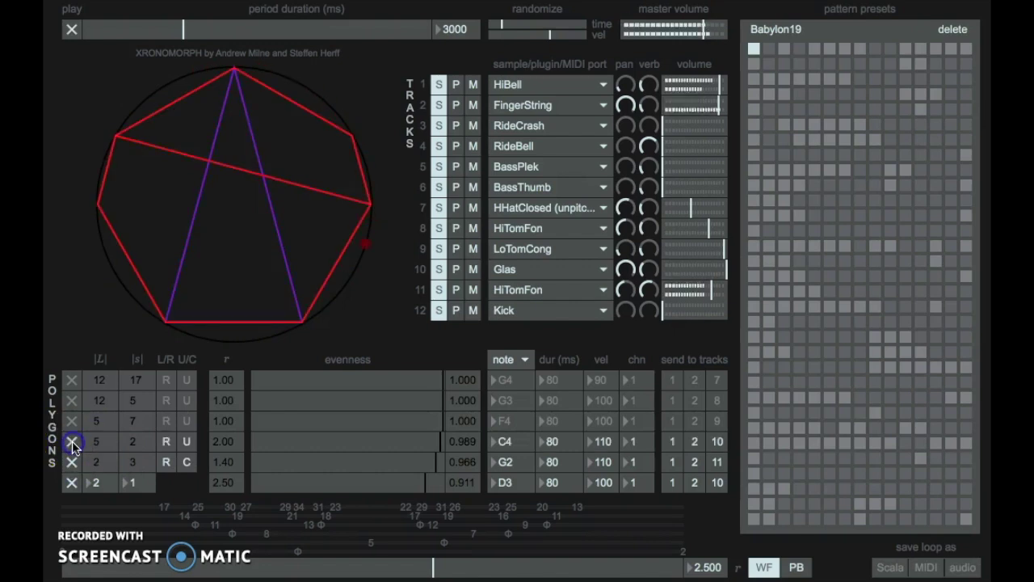
click(194, 455)
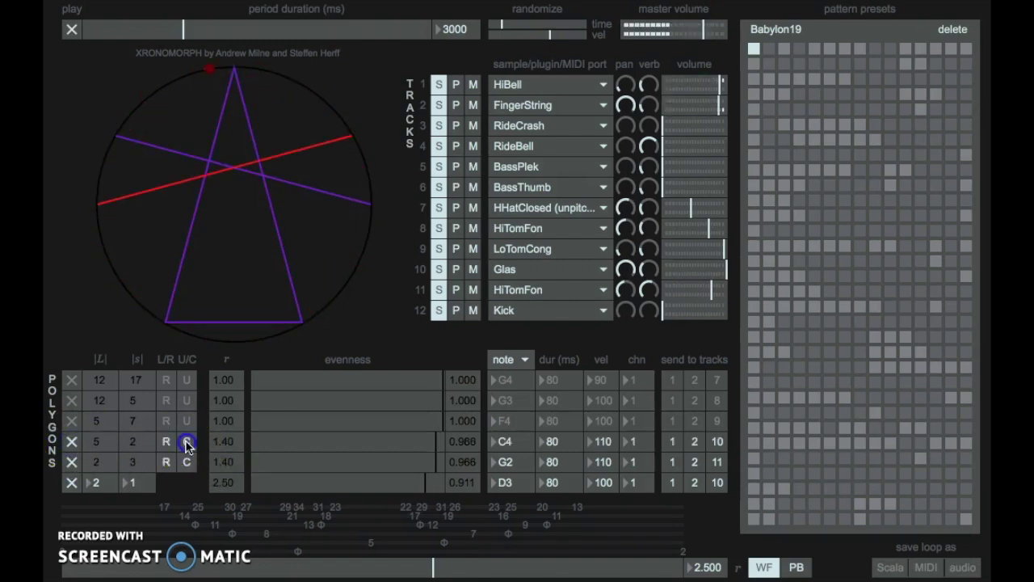
click(71, 442)
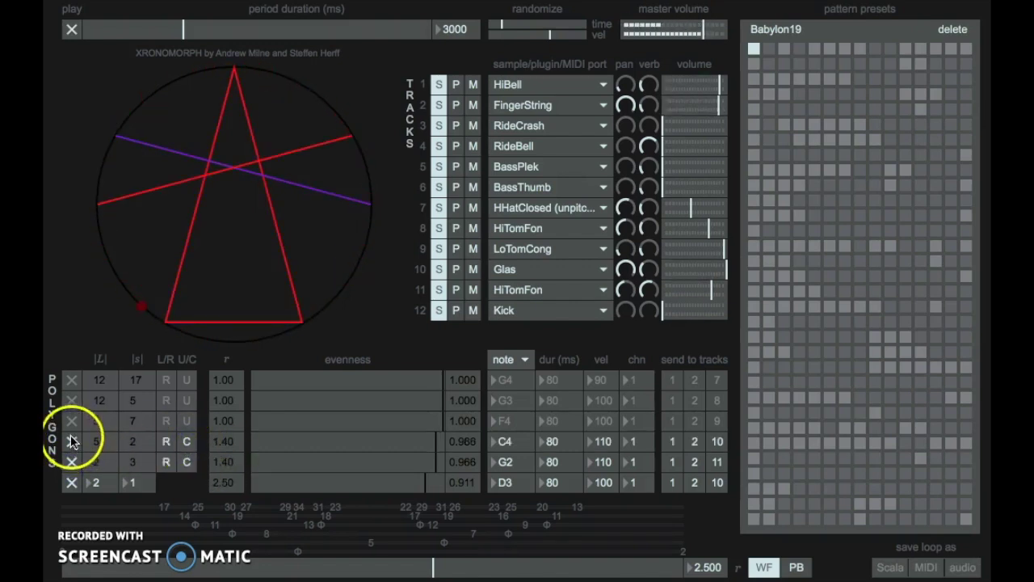
click(71, 421)
click(188, 422)
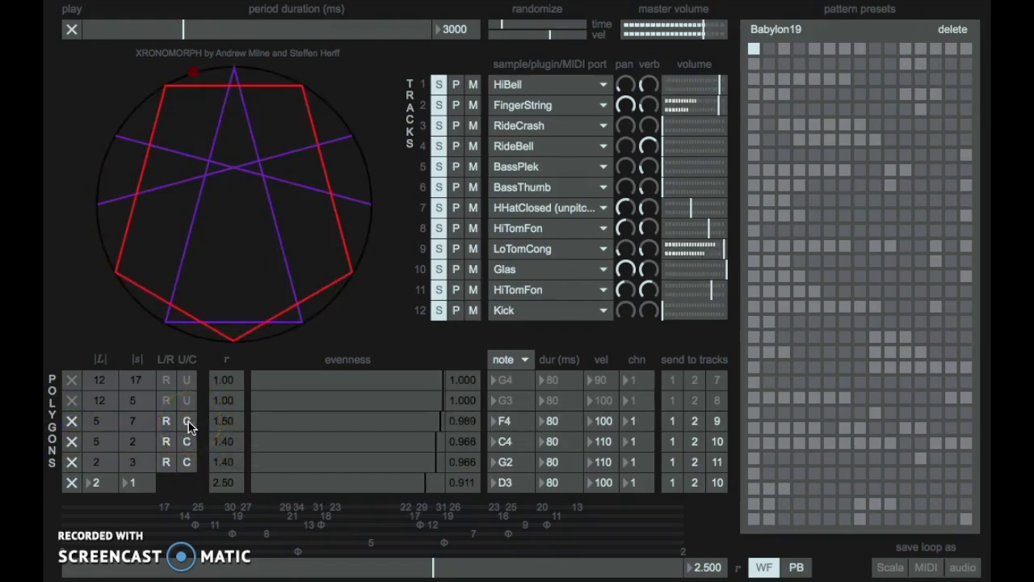
click(71, 401)
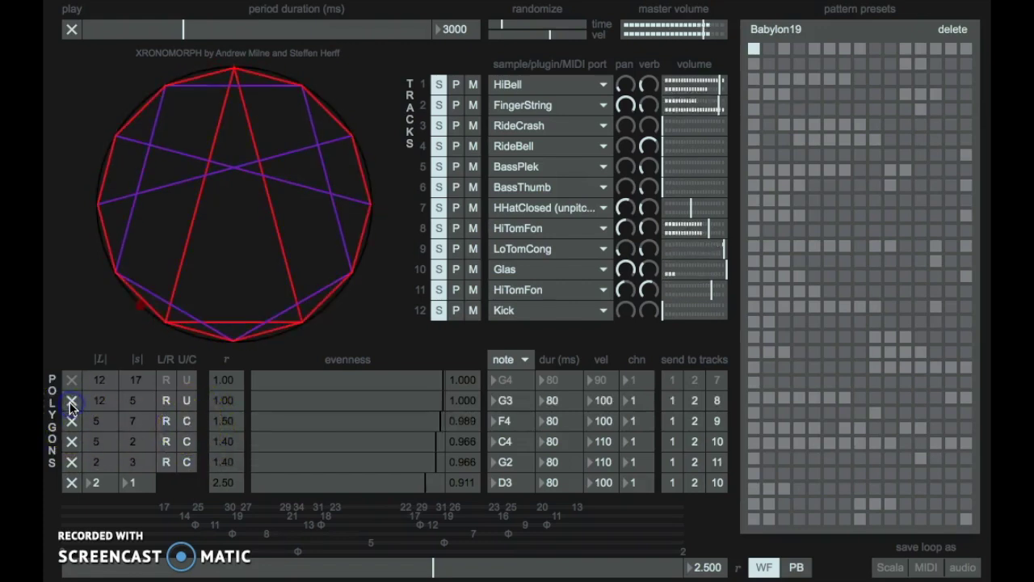
click(207, 421)
click(187, 400)
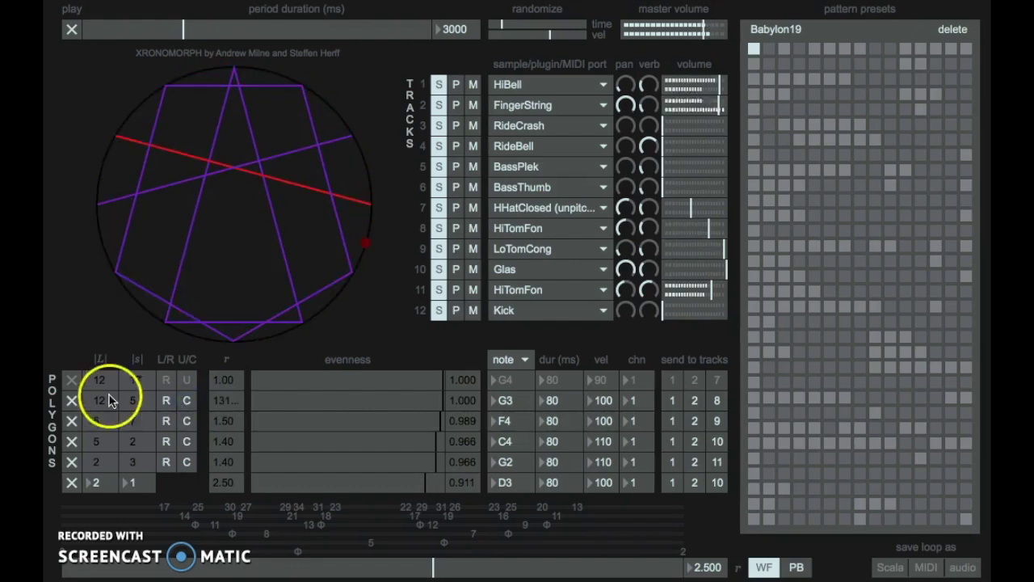
click(73, 379)
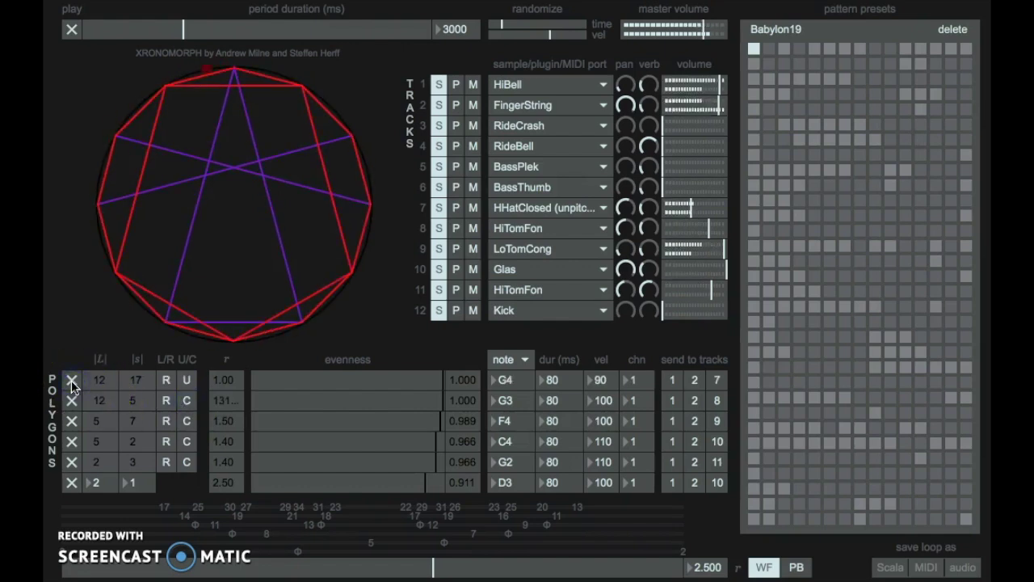
Nudge the ratio slider from 2.500 to about 2.747, producing a 19/7 top level
drag(295, 508, 442, 558)
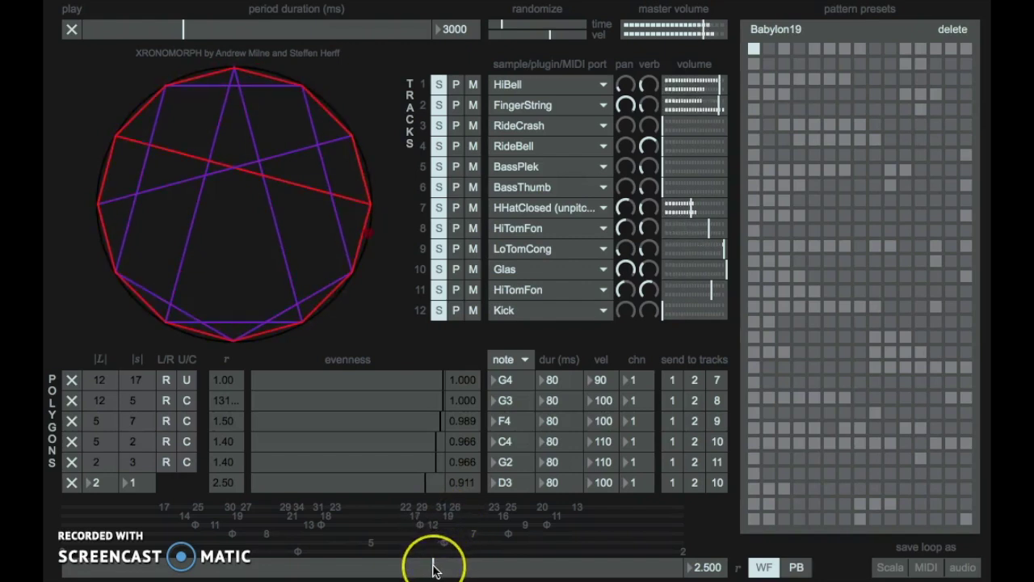
drag(432, 570, 451, 569)
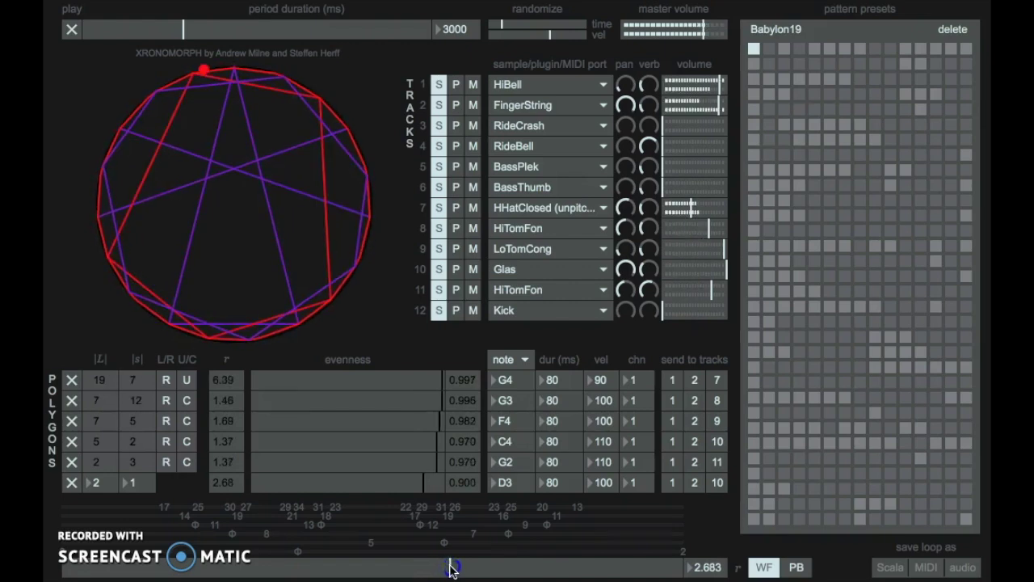
drag(451, 569, 456, 569)
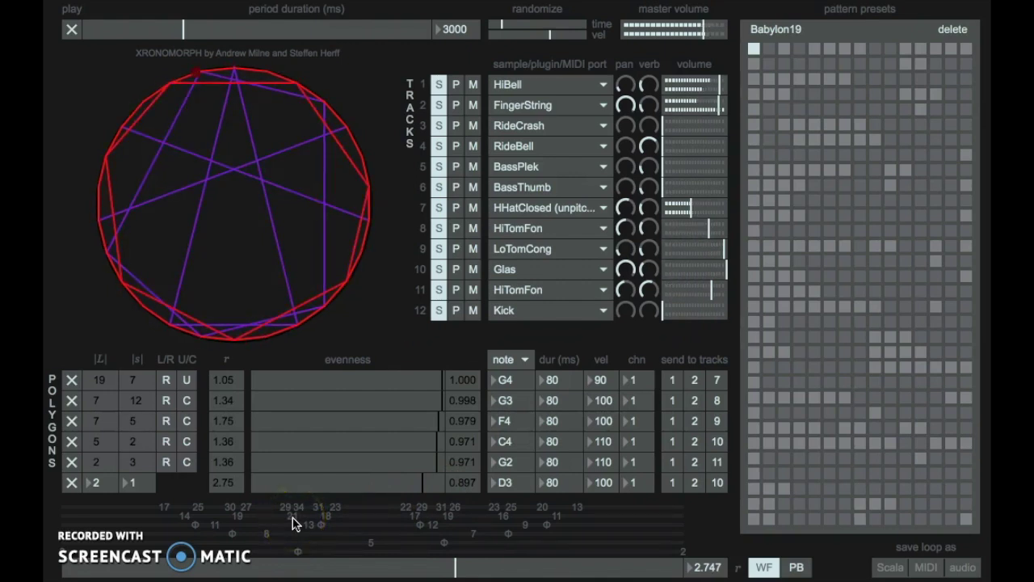
Try ratio marks 2.400, 1.7 and a phi value, settling at r = 1.714 (18/13 top level)
mouse_move(316, 520)
mouse_down()
mouse_move(453, 516)
mouse_move(424, 514)
mouse_up()
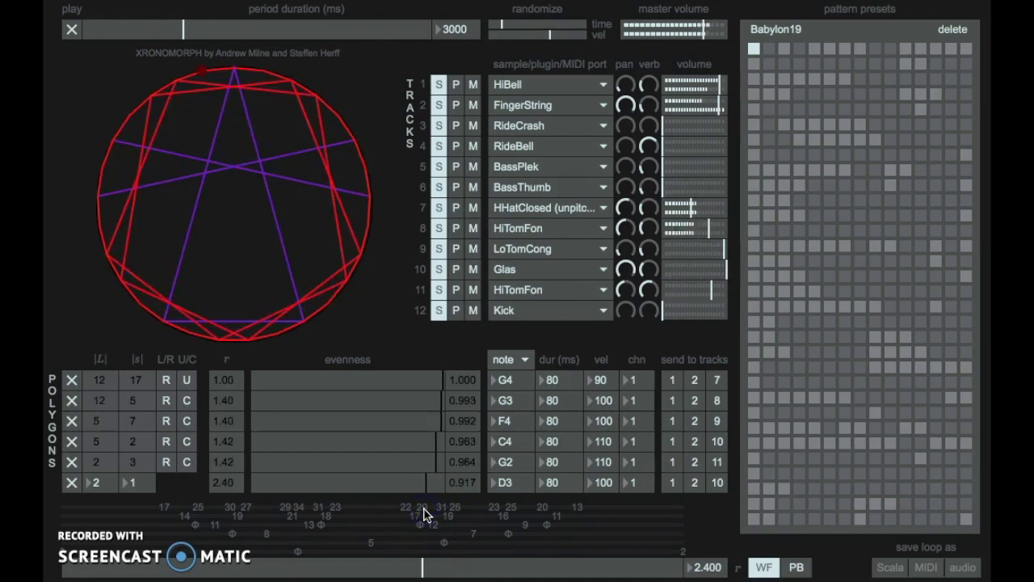
mouse_move(358, 547)
mouse_down()
mouse_move(401, 526)
mouse_move(288, 514)
mouse_up()
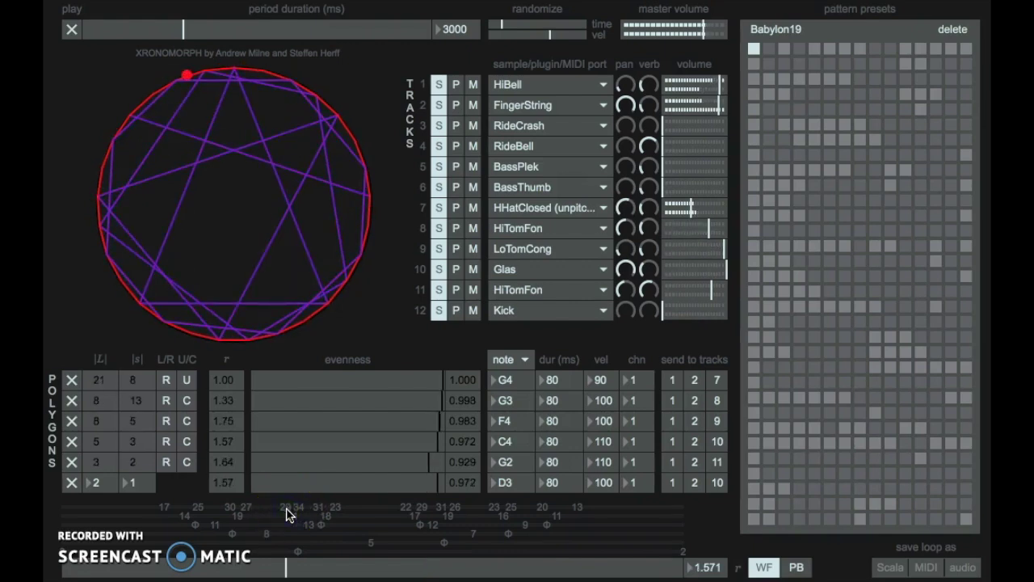
drag(287, 513, 317, 512)
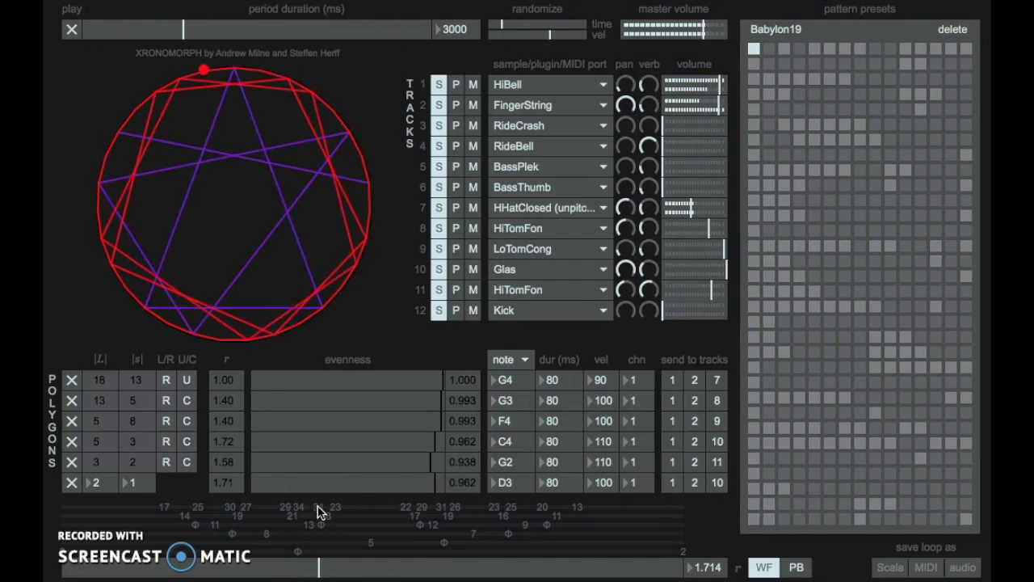
click(298, 551)
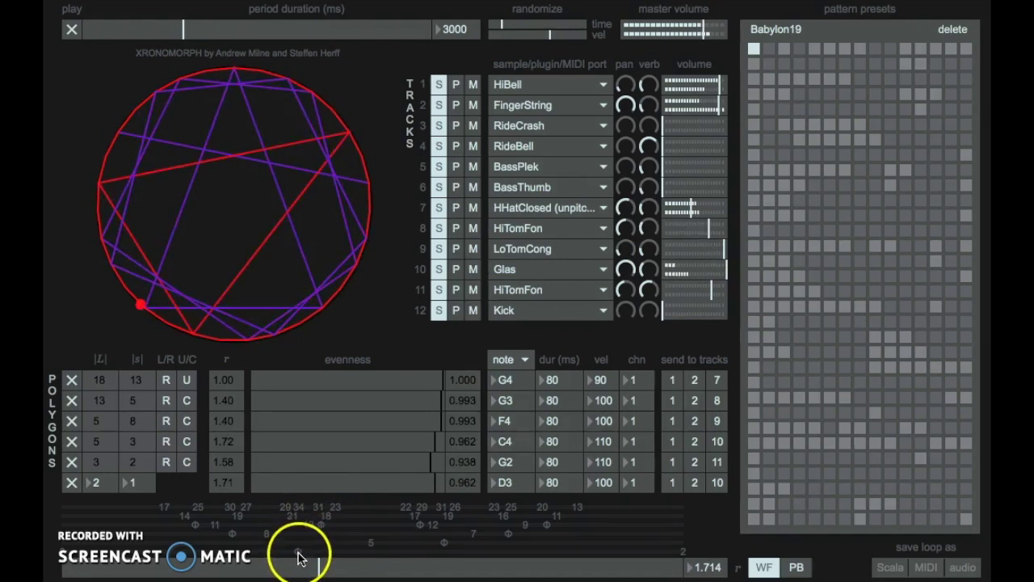